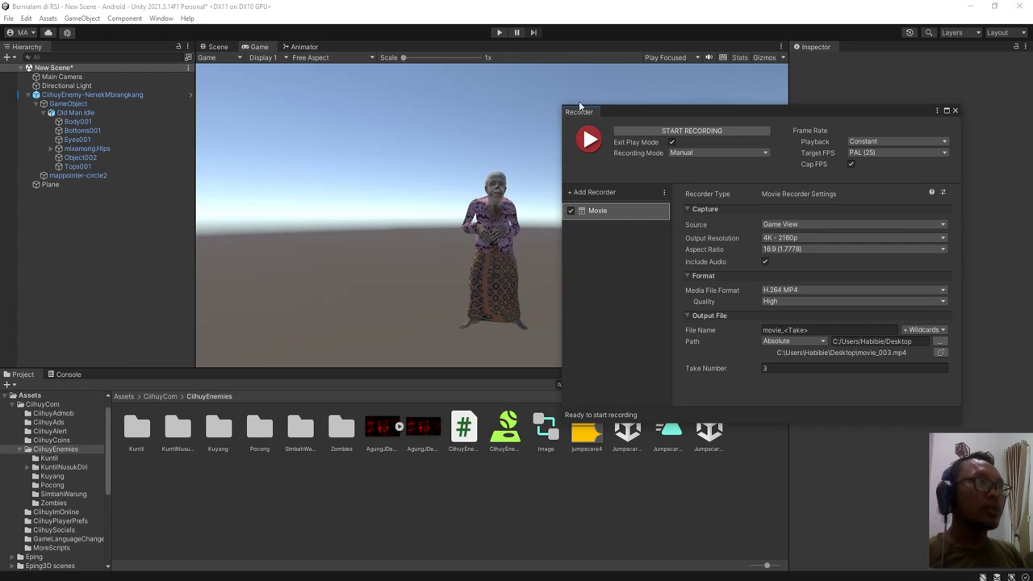
- Play the scene to preview the old-woman character, then stop play mode
click(500, 32)
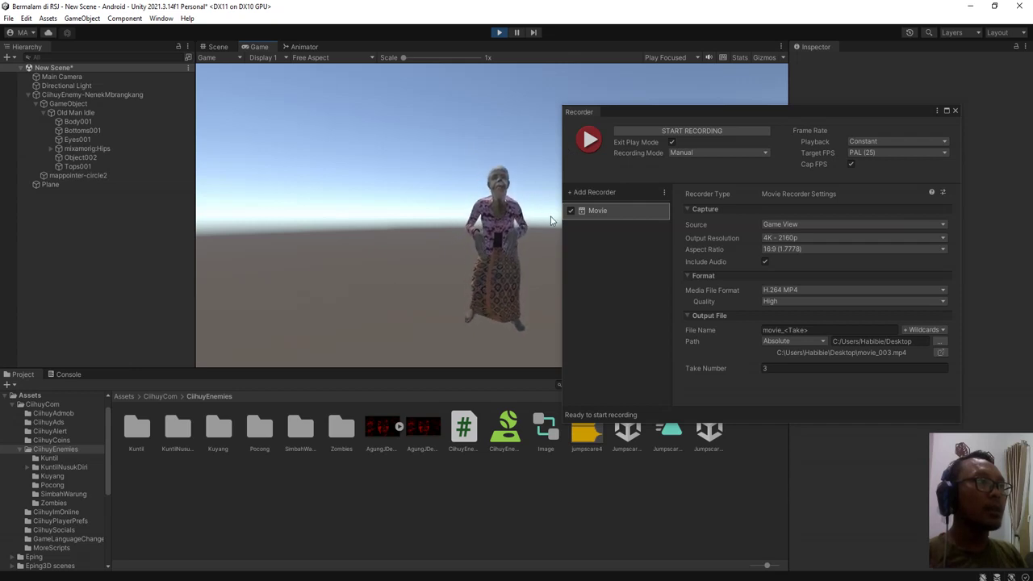
drag(916, 110, 944, 81)
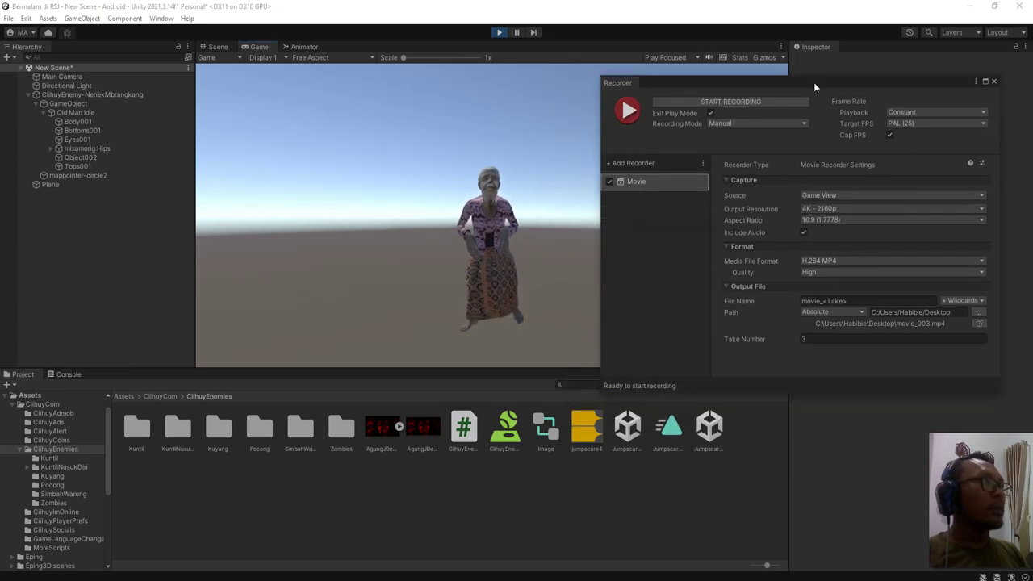
drag(814, 81, 820, 86)
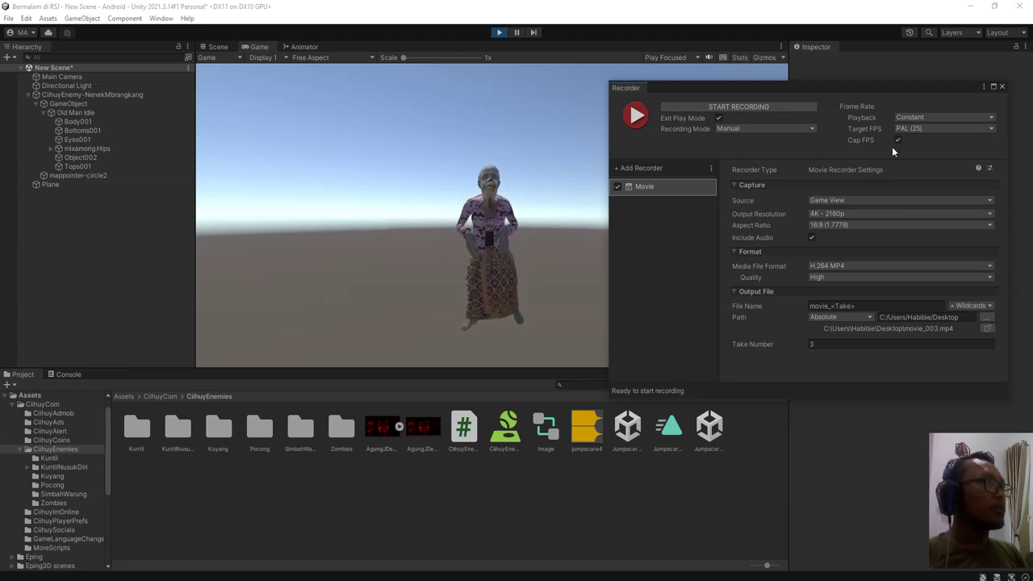
click(500, 32)
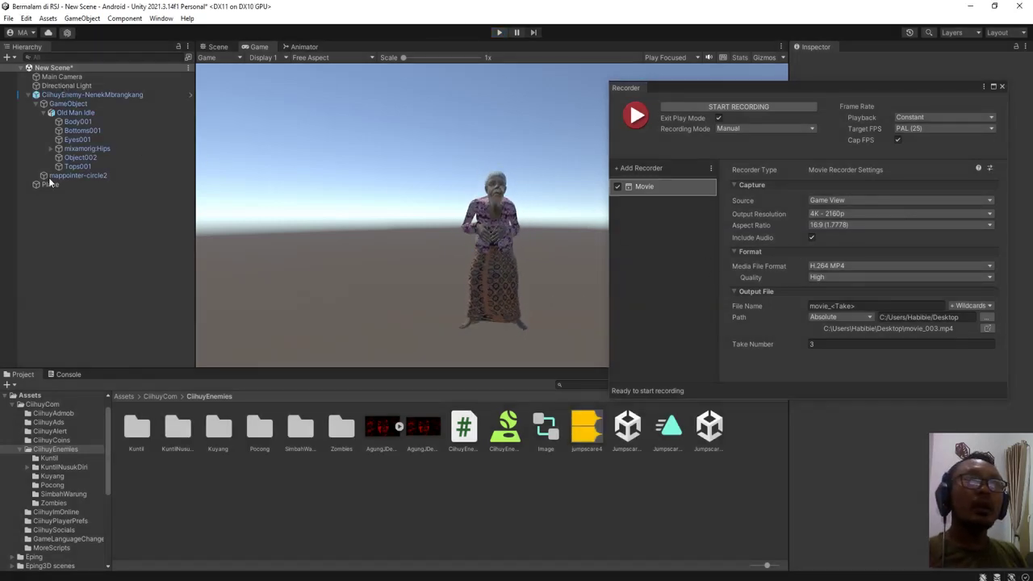
- Set the Main Camera's Culling Mask to Nothing and Clear Flags to Solid Color
click(64, 78)
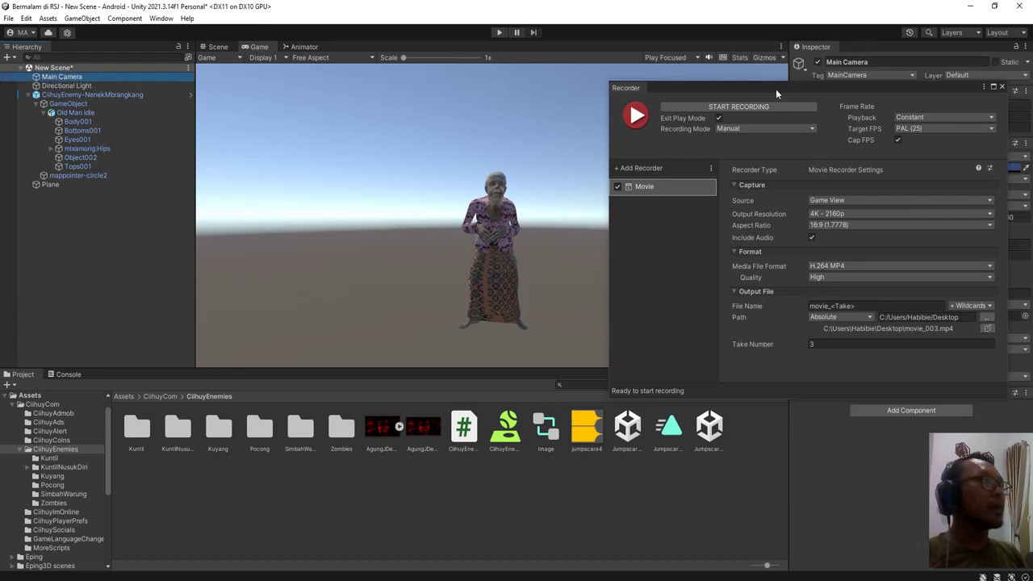
drag(776, 89, 742, 235)
click(863, 76)
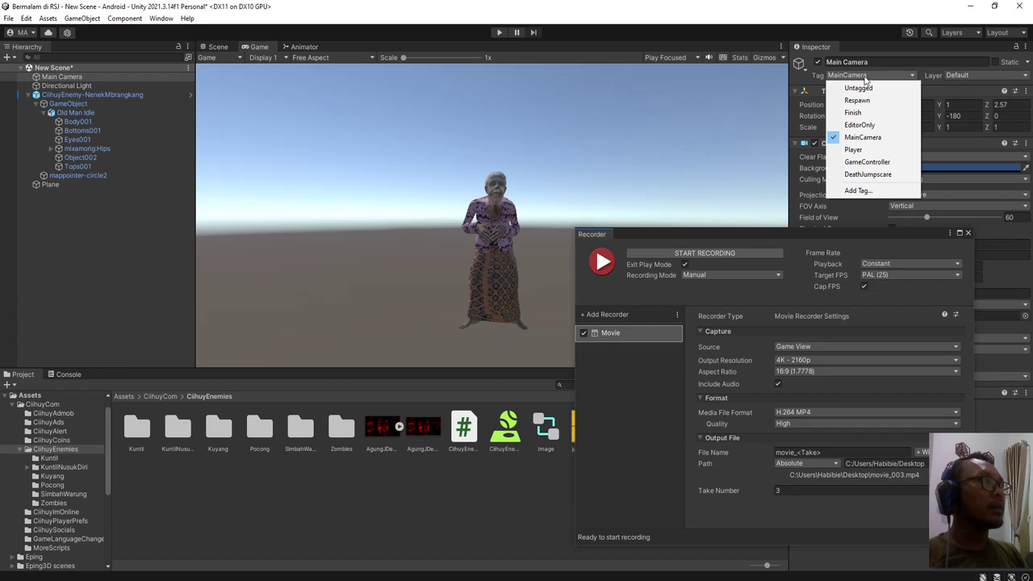
click(862, 39)
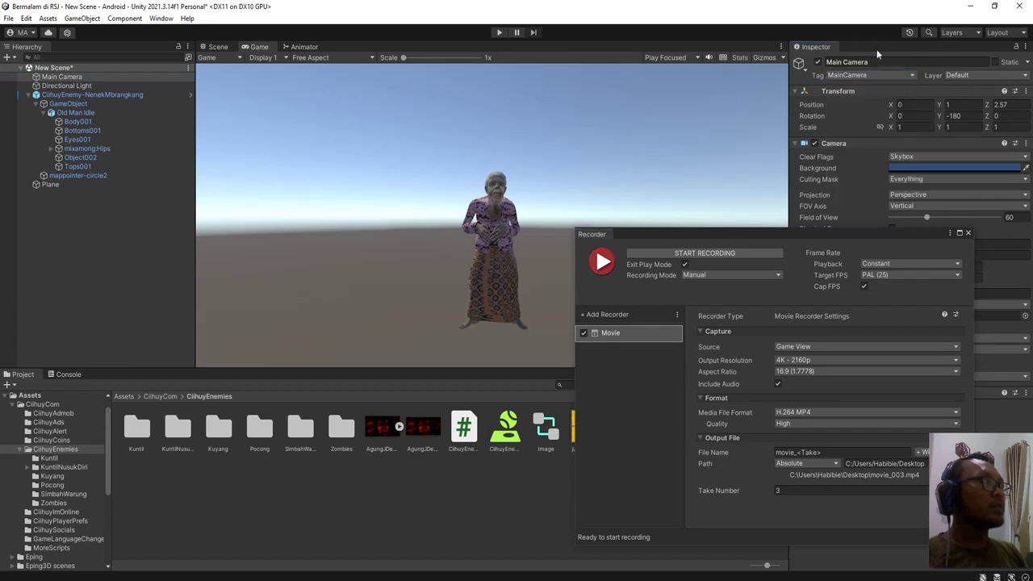
click(912, 179)
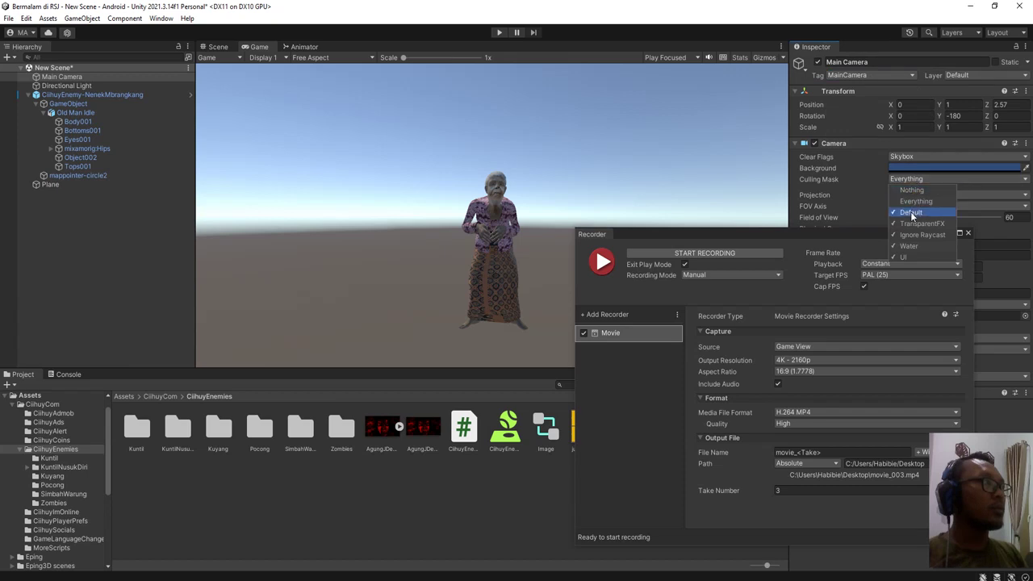
click(914, 190)
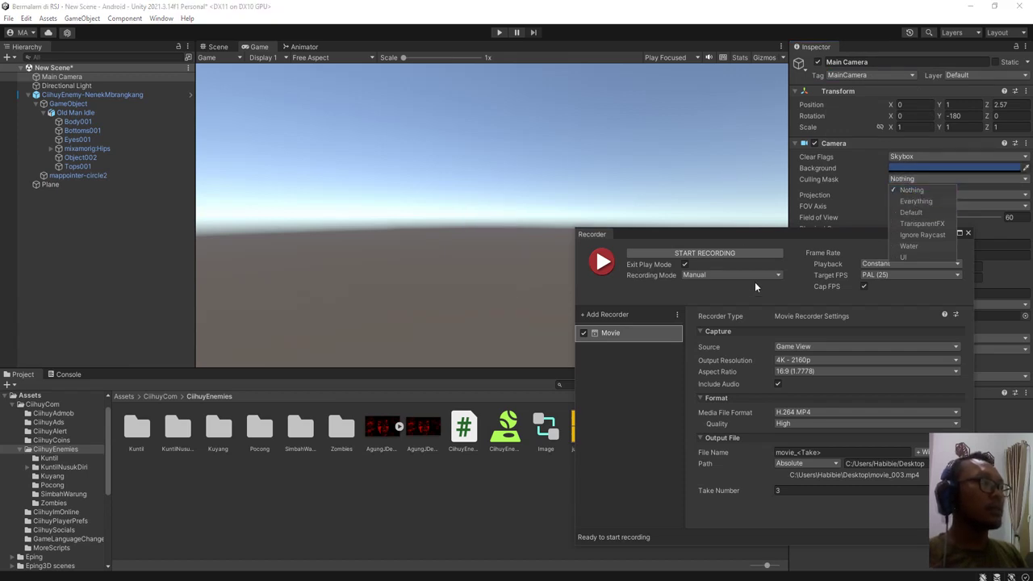
click(910, 157)
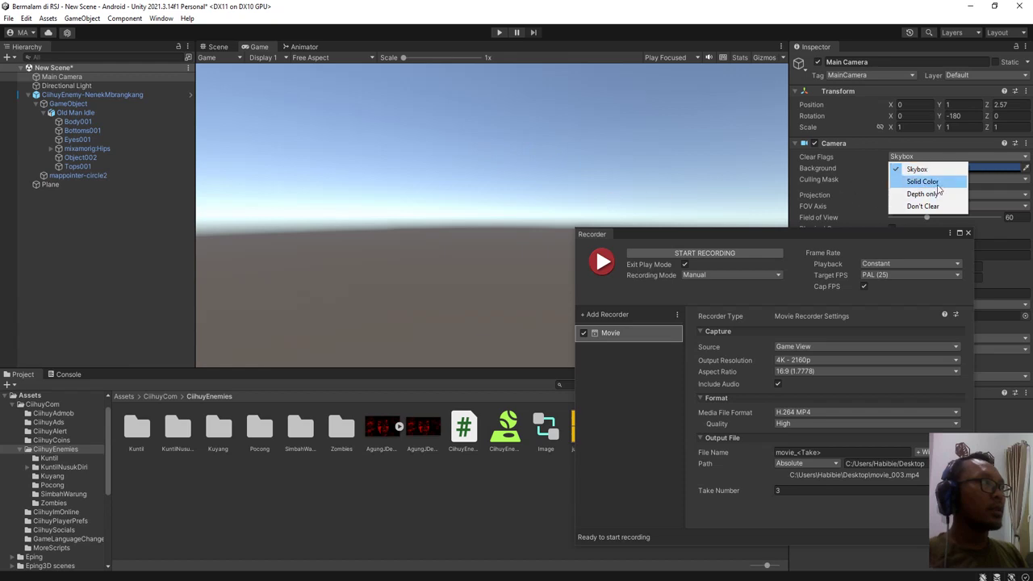
click(936, 182)
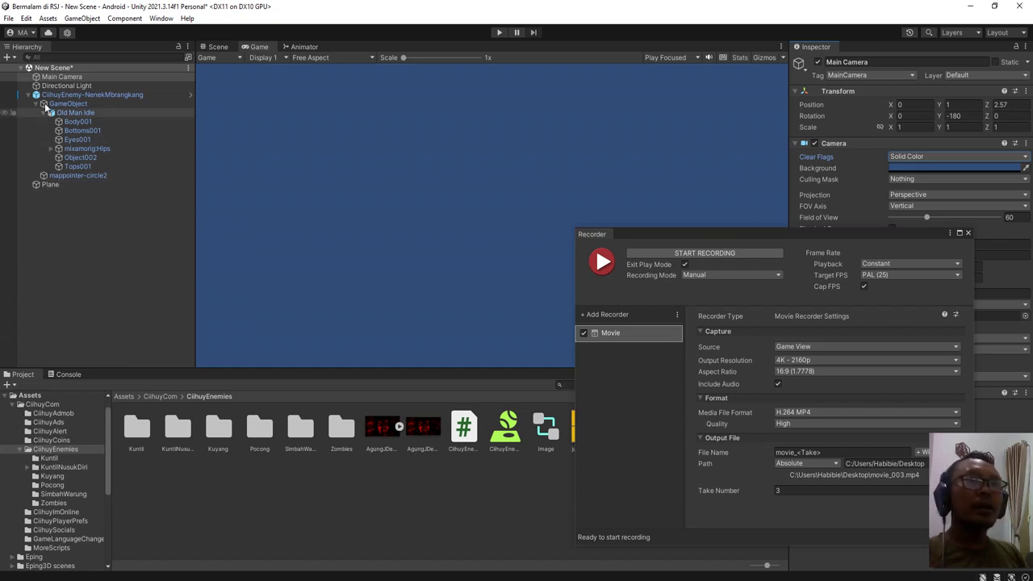
click(84, 96)
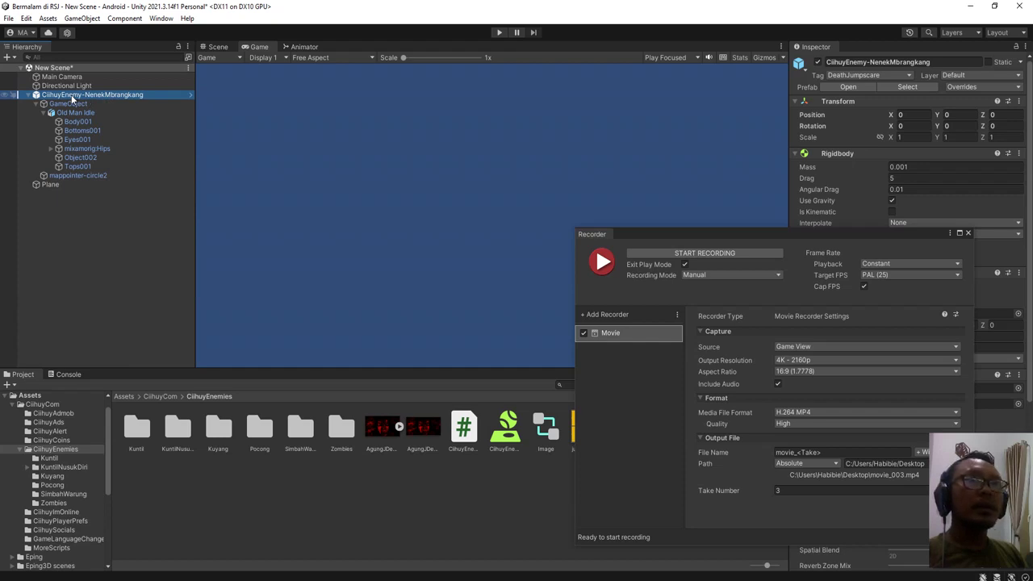
click(964, 78)
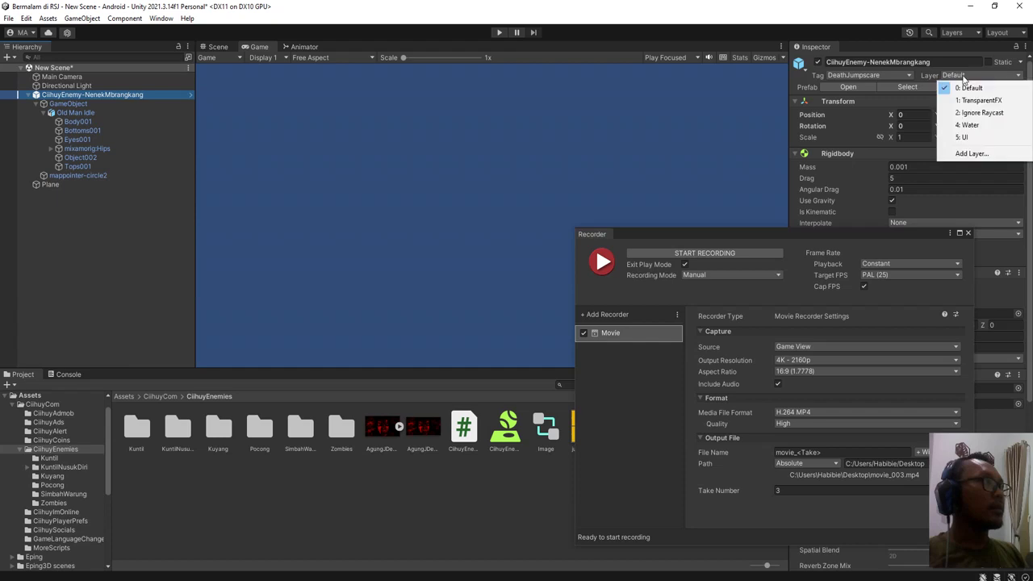
- Add a new user layer named 'Player' in the User Layer 3 slot
click(966, 161)
click(913, 159)
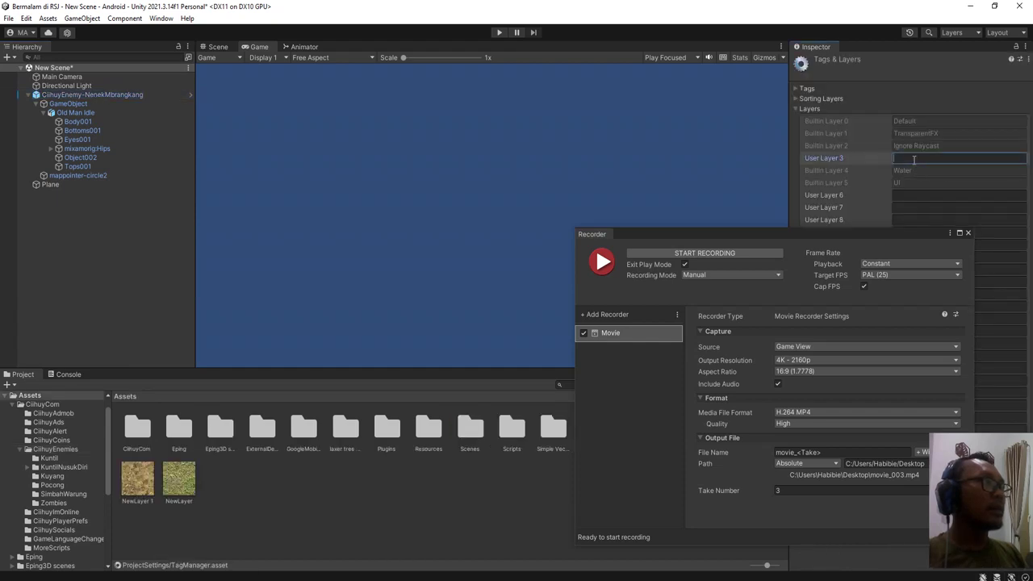
text(Player)
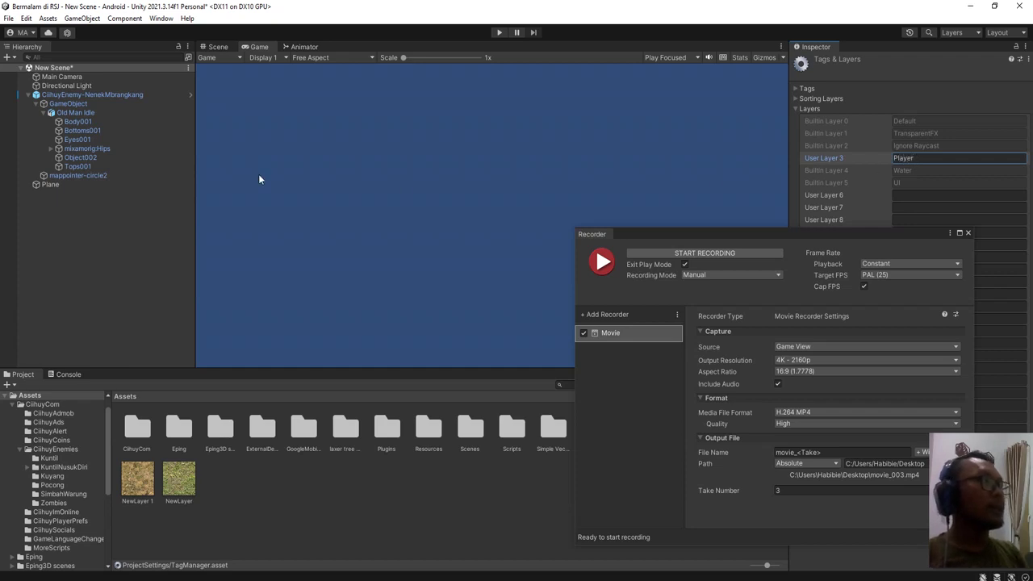
- Assign CilhuyEnemy-NenekMbrangkang and all its children to the Player layer
click(92, 94)
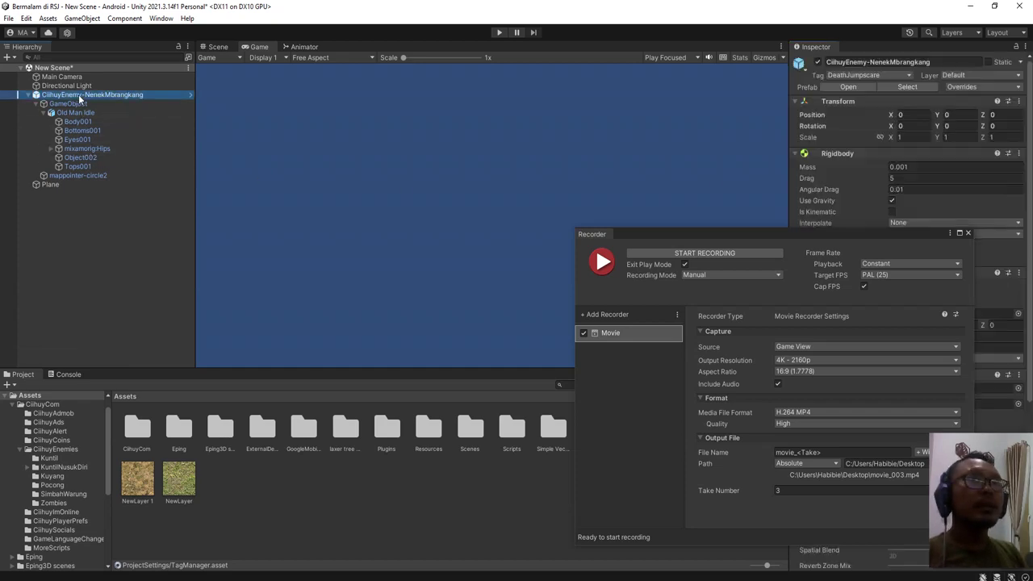
click(971, 76)
click(964, 126)
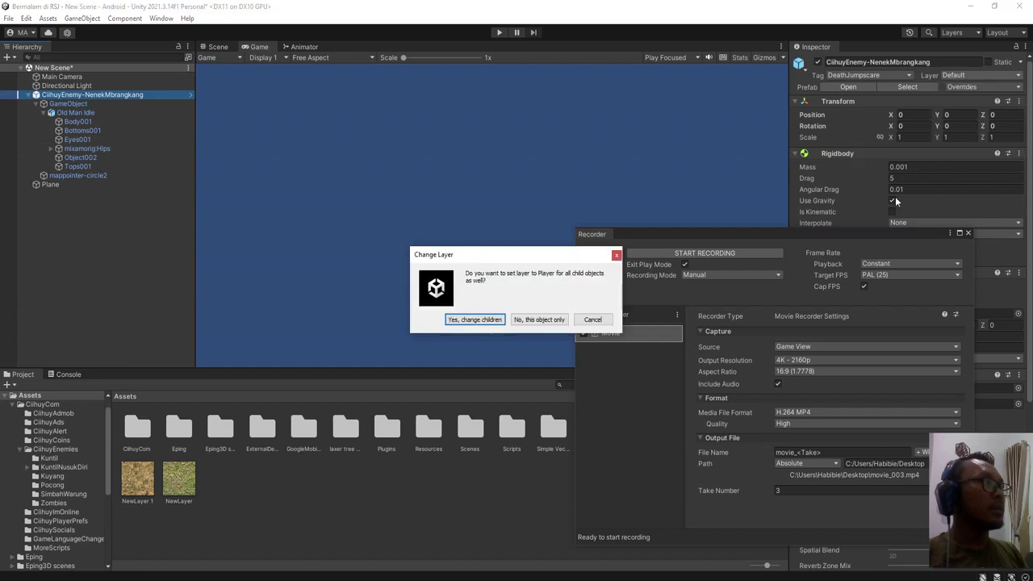
click(488, 320)
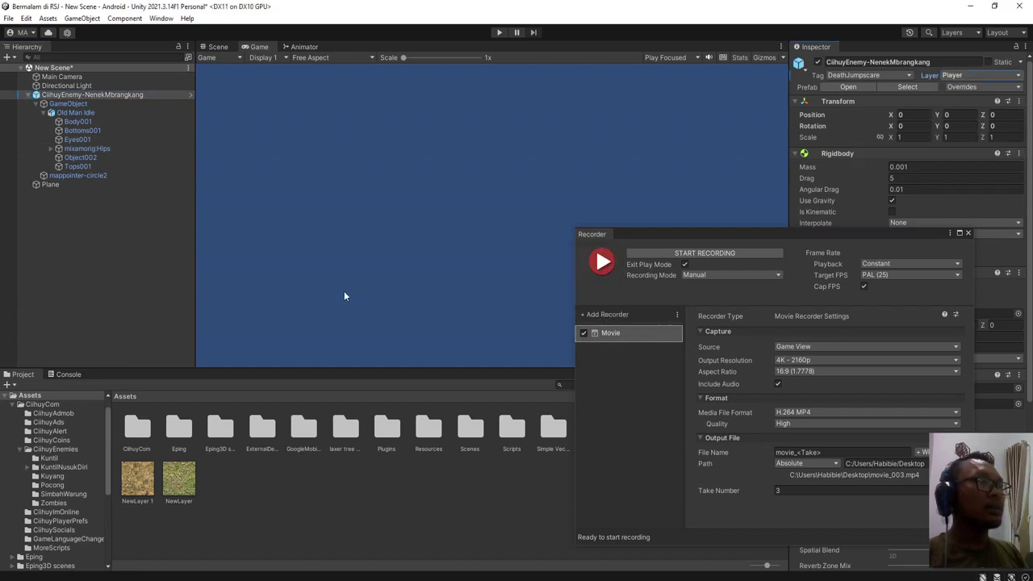
click(72, 75)
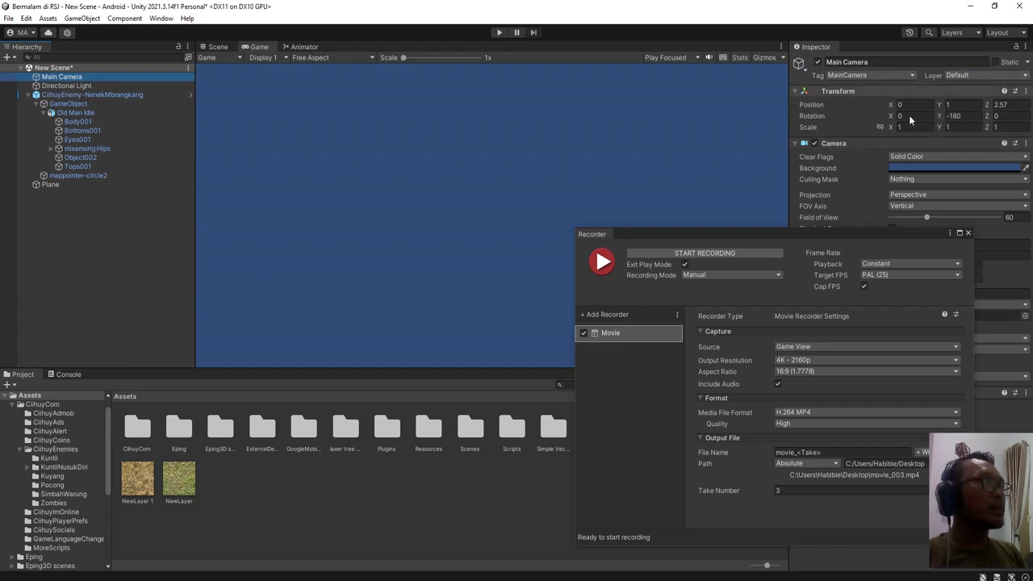
- Limit the Main Camera's Culling Mask to Player only, restore the Recorder window, and start recording
click(909, 180)
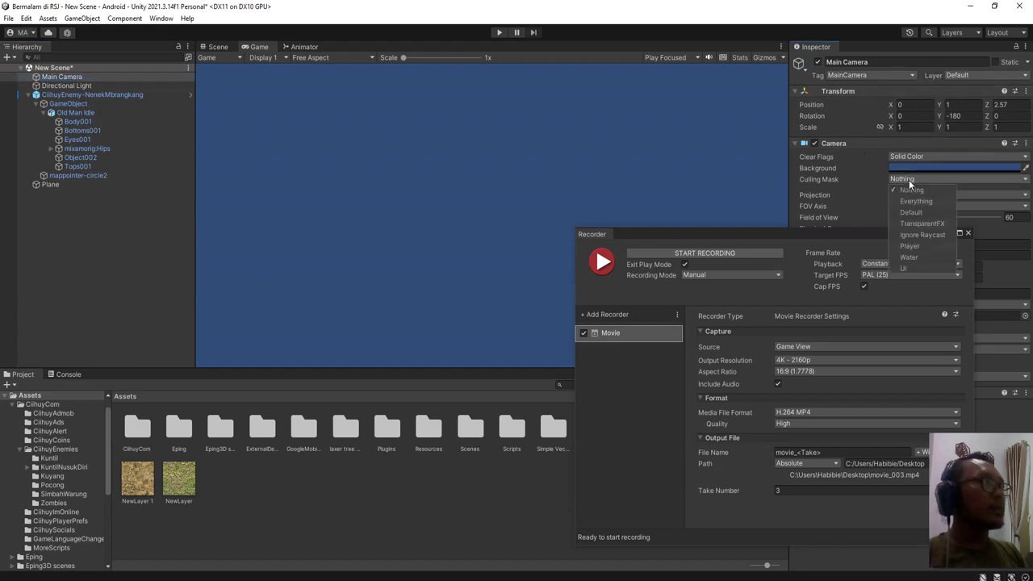
click(911, 246)
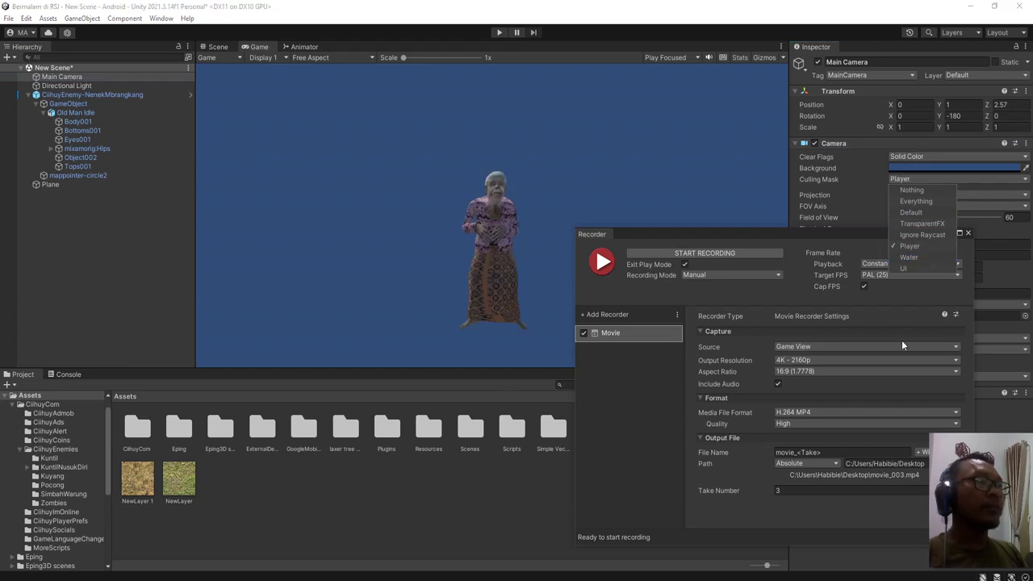
drag(795, 234, 799, 183)
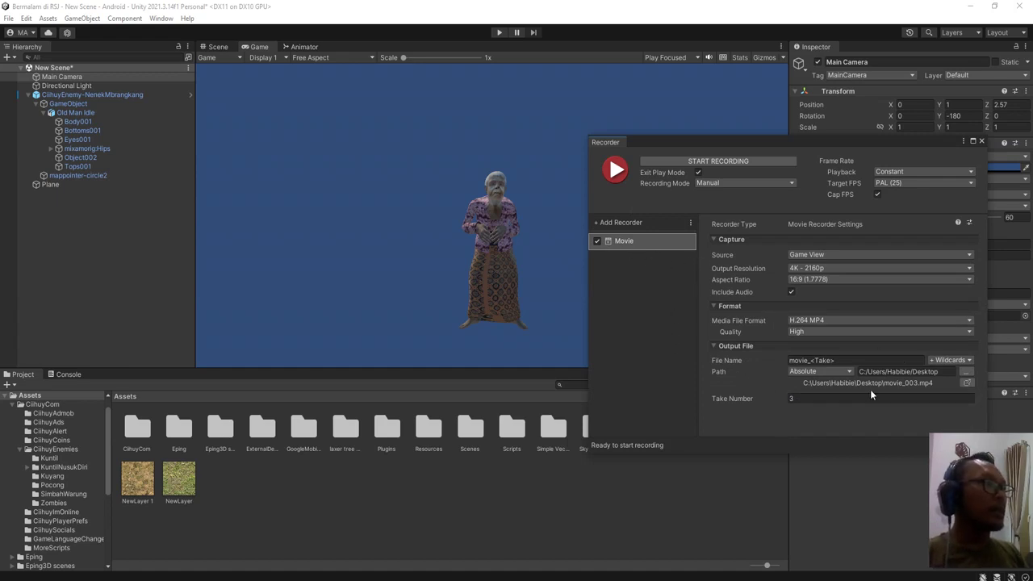
click(617, 173)
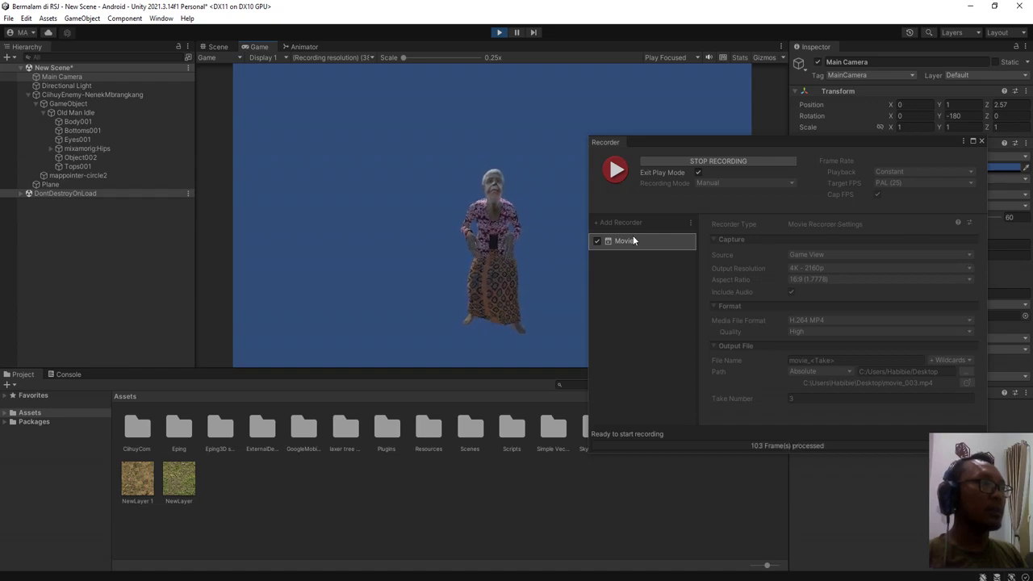
- Stop the movie_003 recording by leaving play mode
click(498, 32)
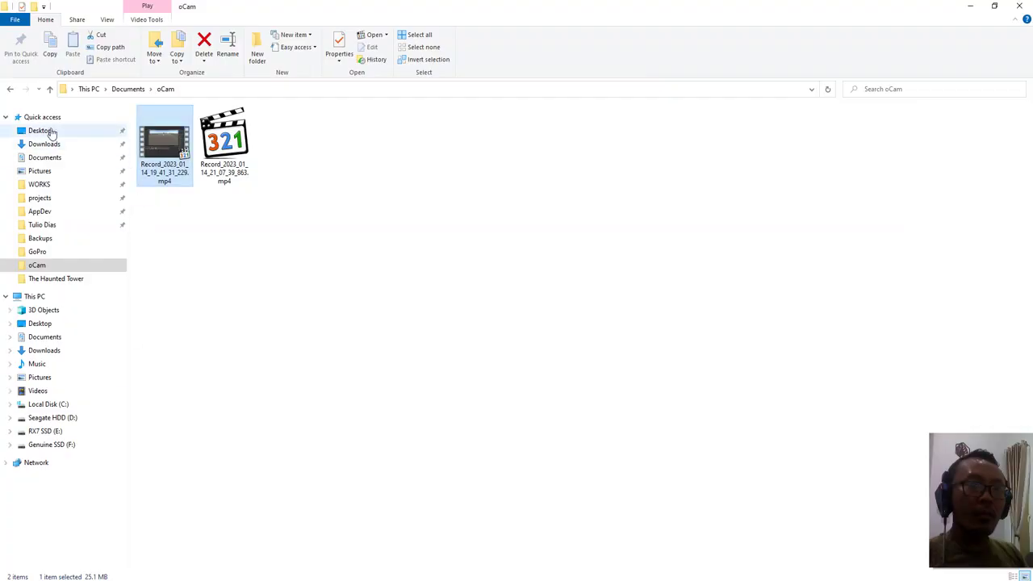
- Play movie_003.mp4 from the Desktop folder, then close the video player
click(42, 130)
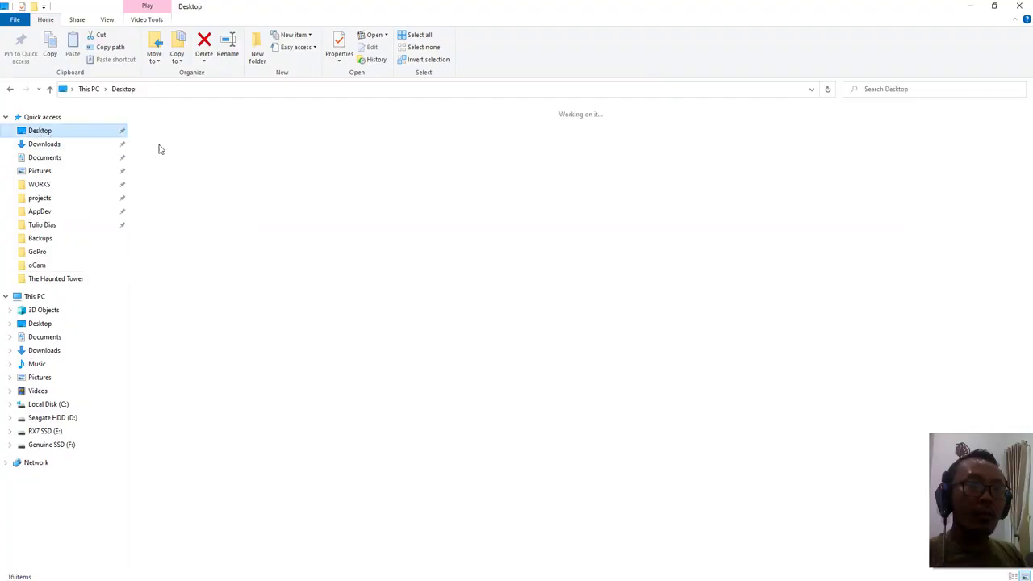
double_click(939, 142)
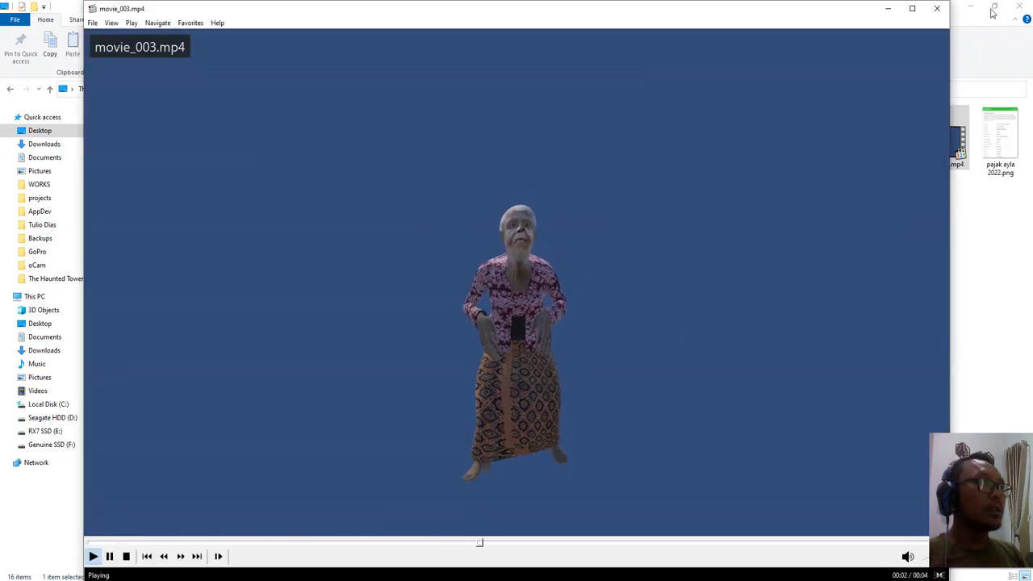
click(940, 10)
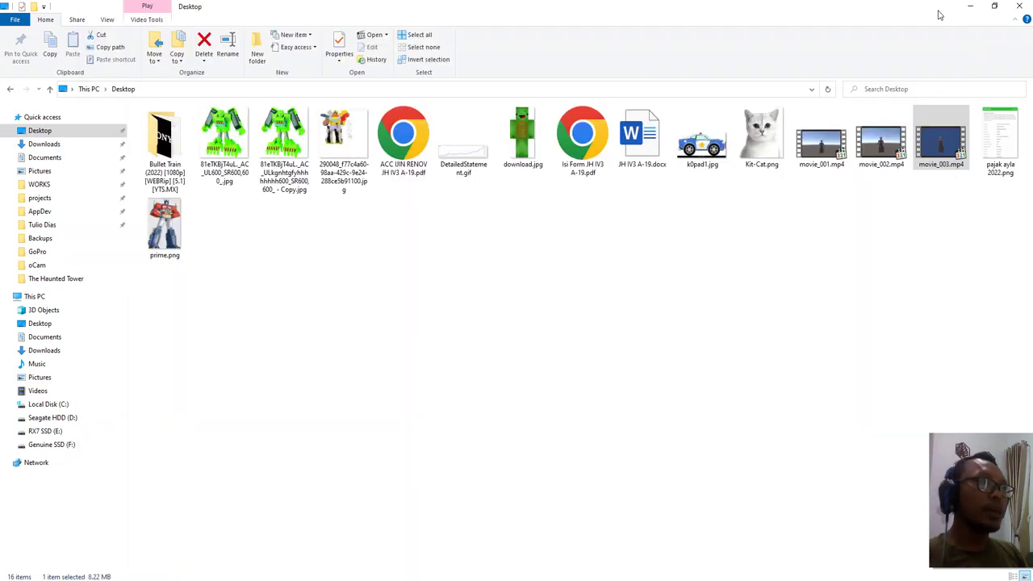
- Launch Adobe After Effects CS6 from Start search and minimize File Explorer
key(super)
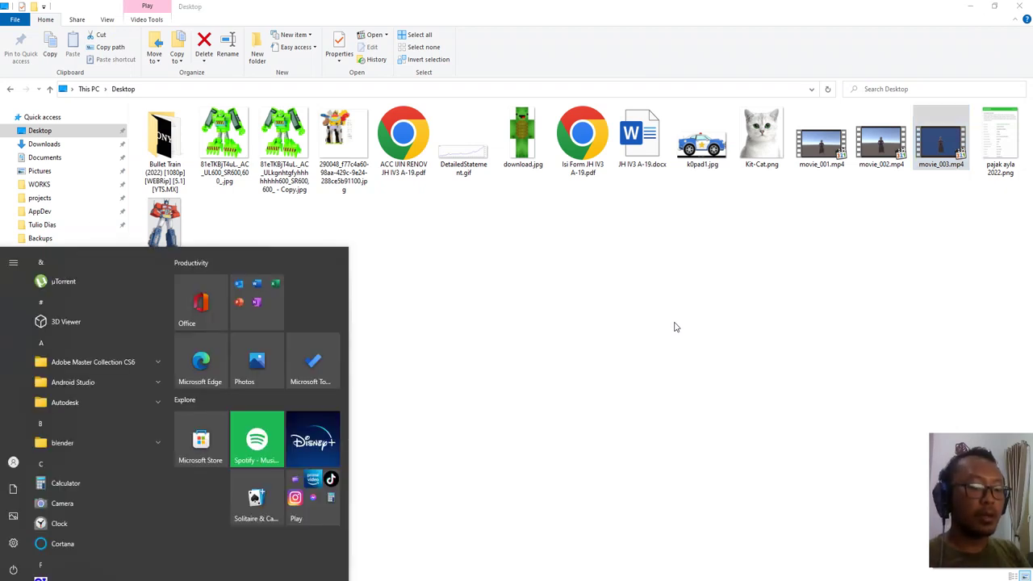
text(after)
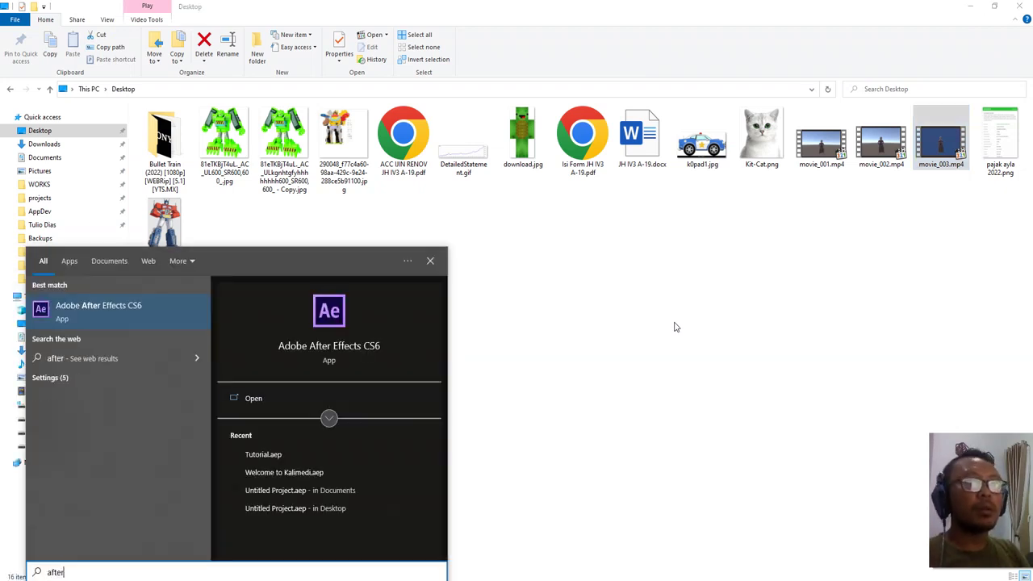
key(Return)
click(881, 328)
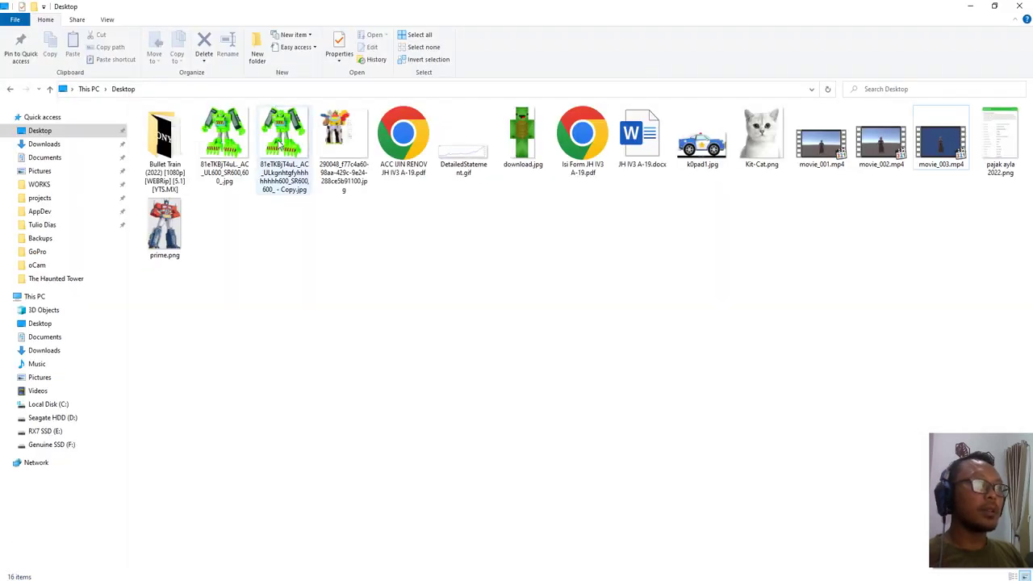
click(969, 6)
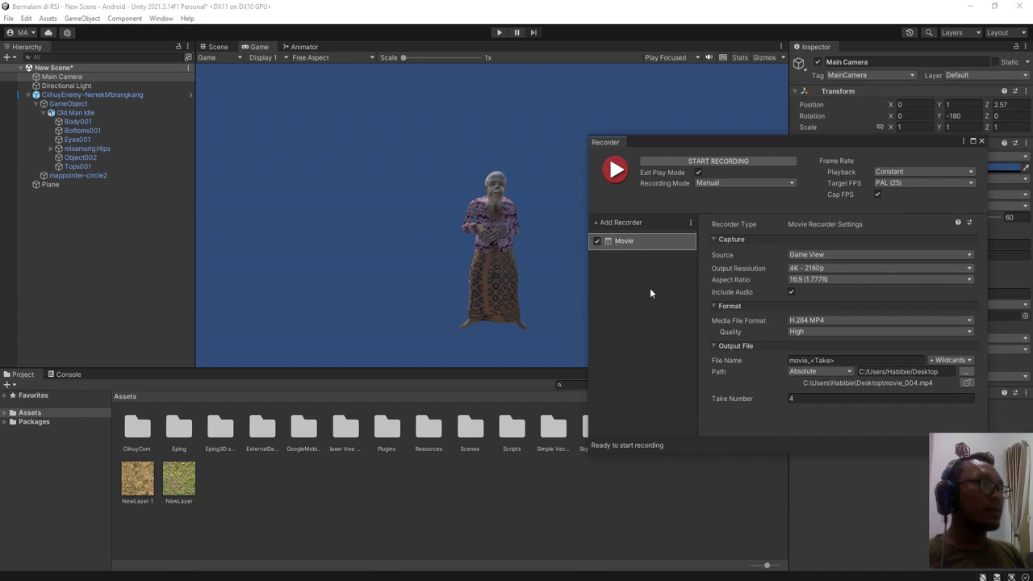
- Disable the movie recorder and add an Image Sequence recorder saving PNG frames
click(598, 242)
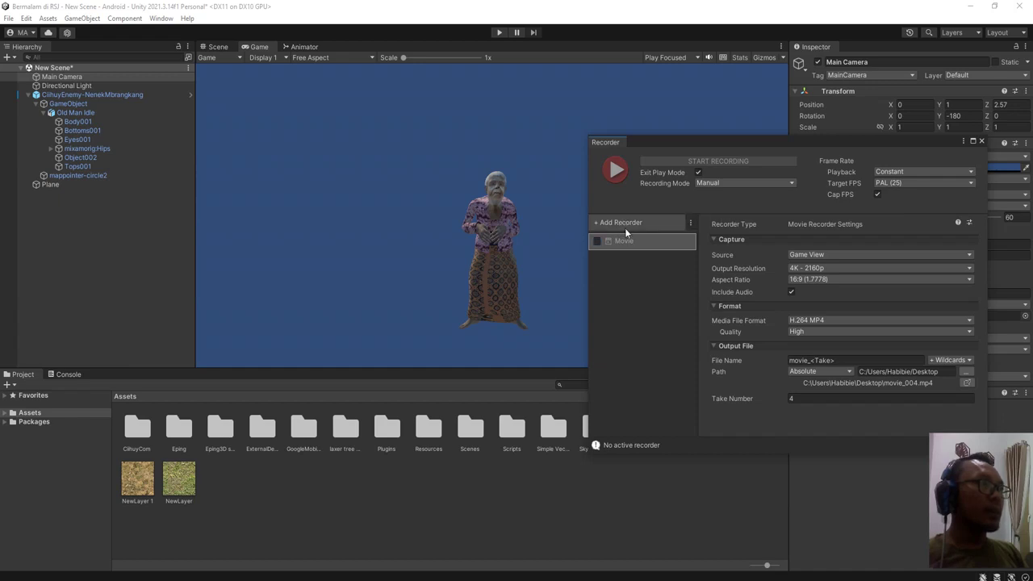
click(626, 229)
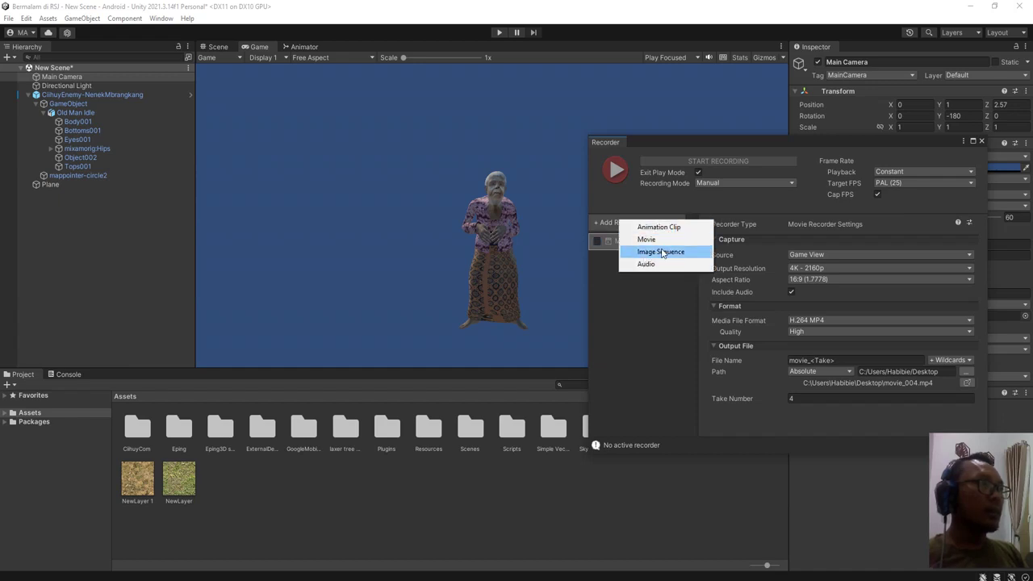
click(661, 252)
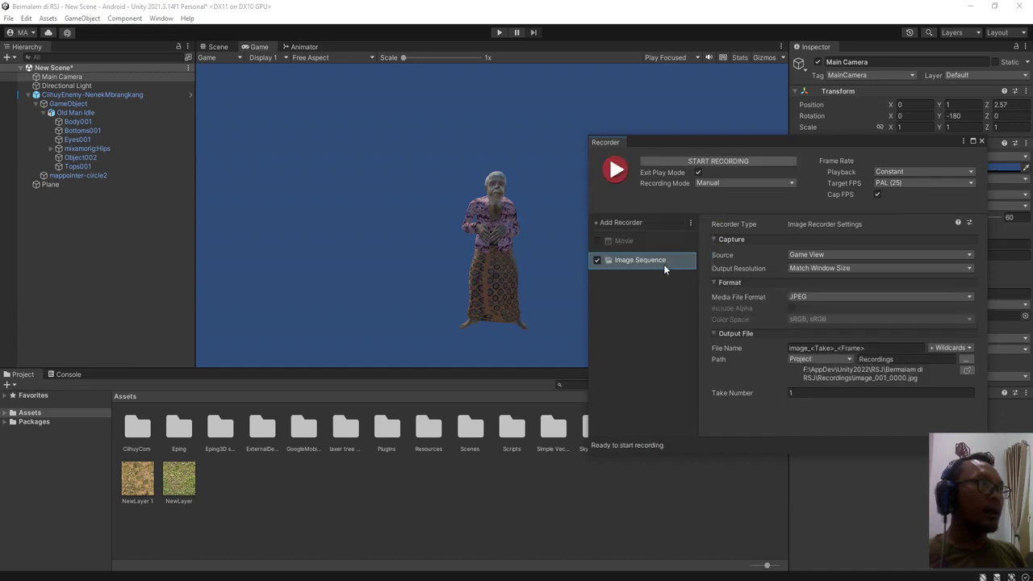
click(787, 299)
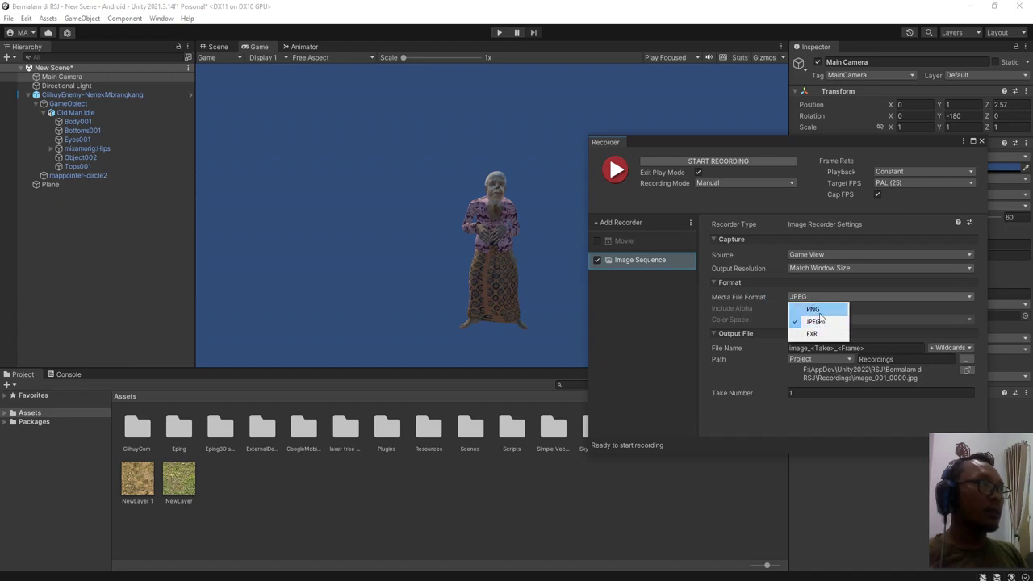
click(812, 309)
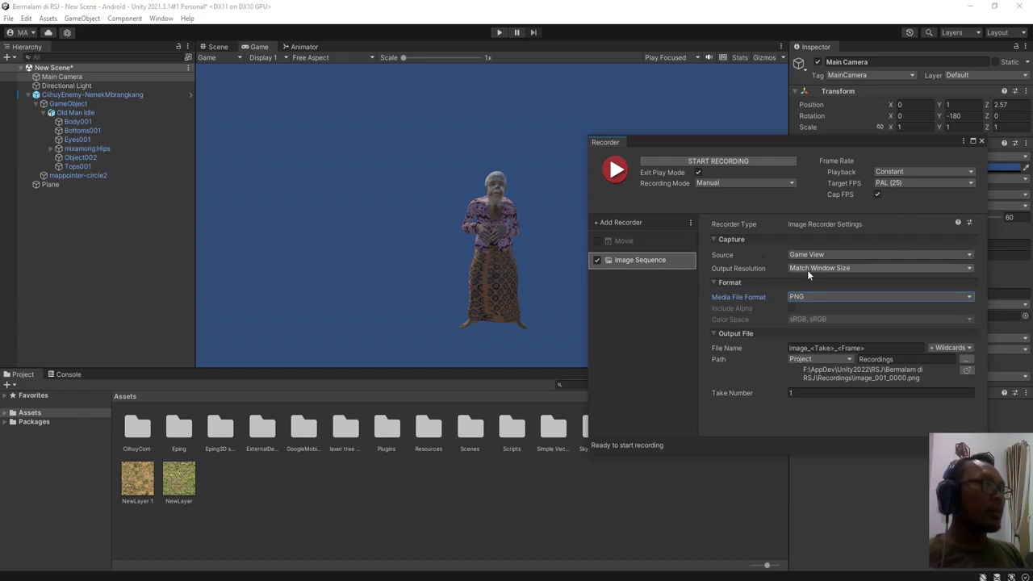
click(843, 296)
click(843, 296)
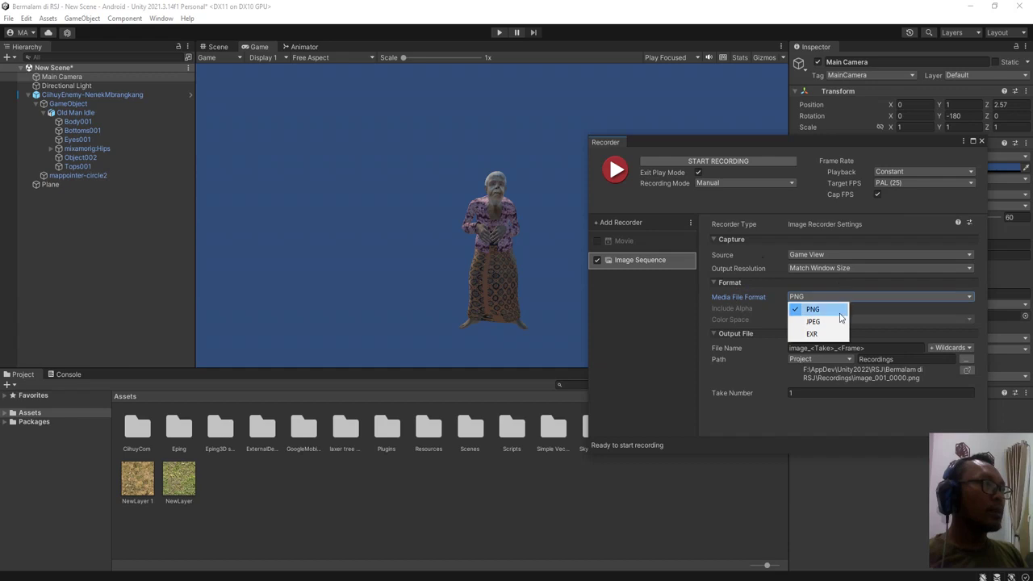
click(761, 305)
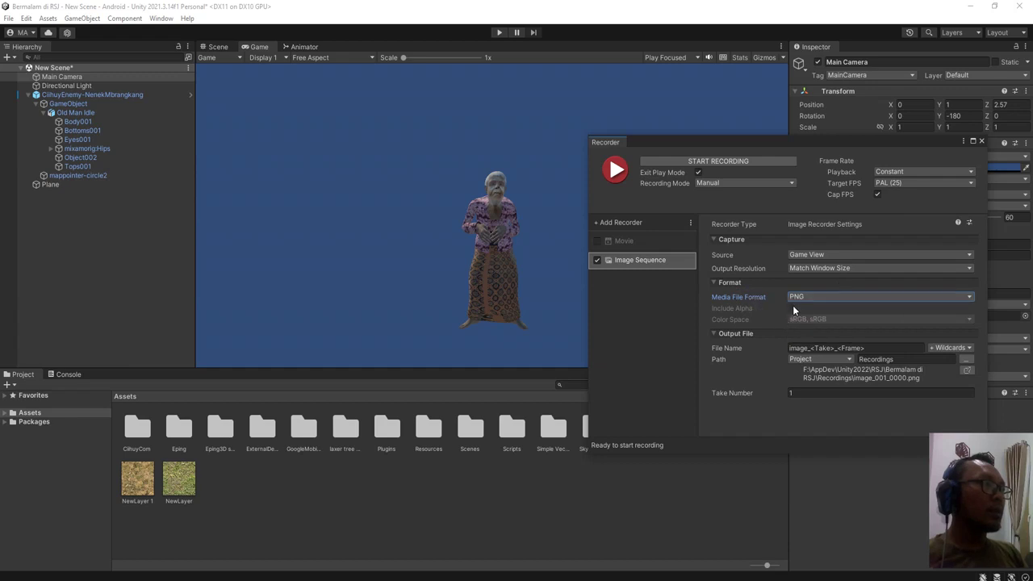
- Set the image recorder's source to Targeted Camera and output resolution to 4K - 2160p
click(810, 253)
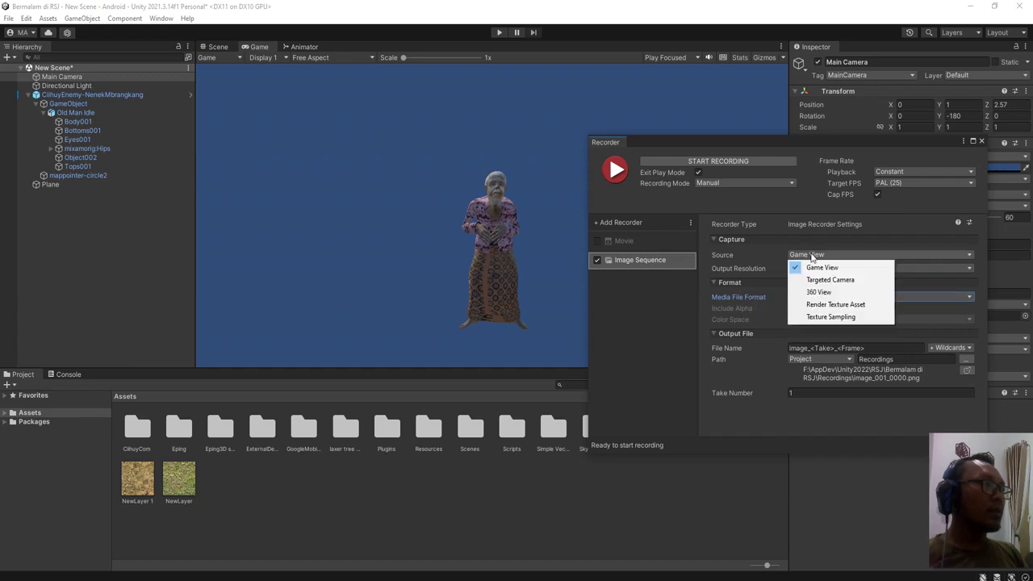
click(825, 279)
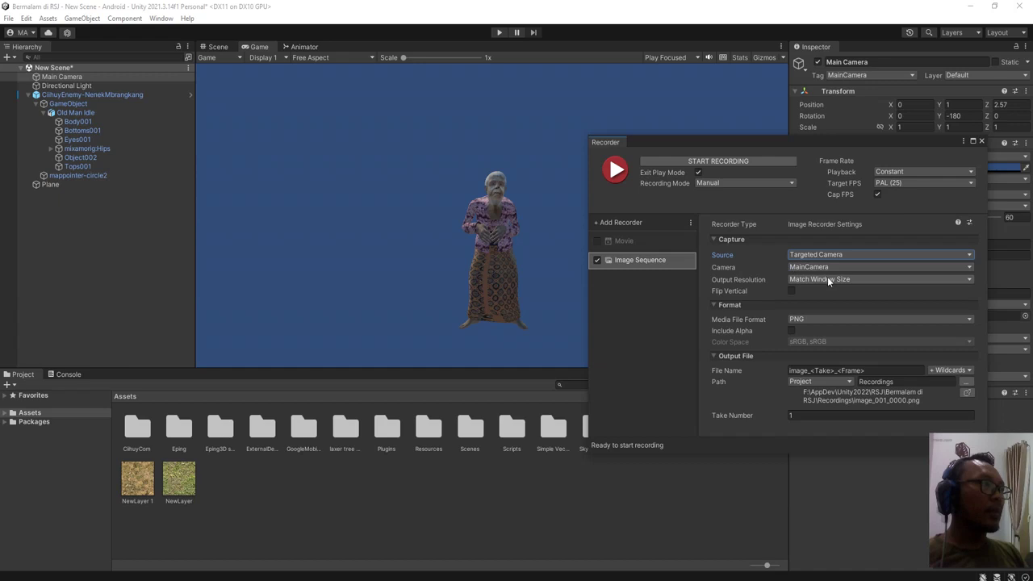
click(799, 280)
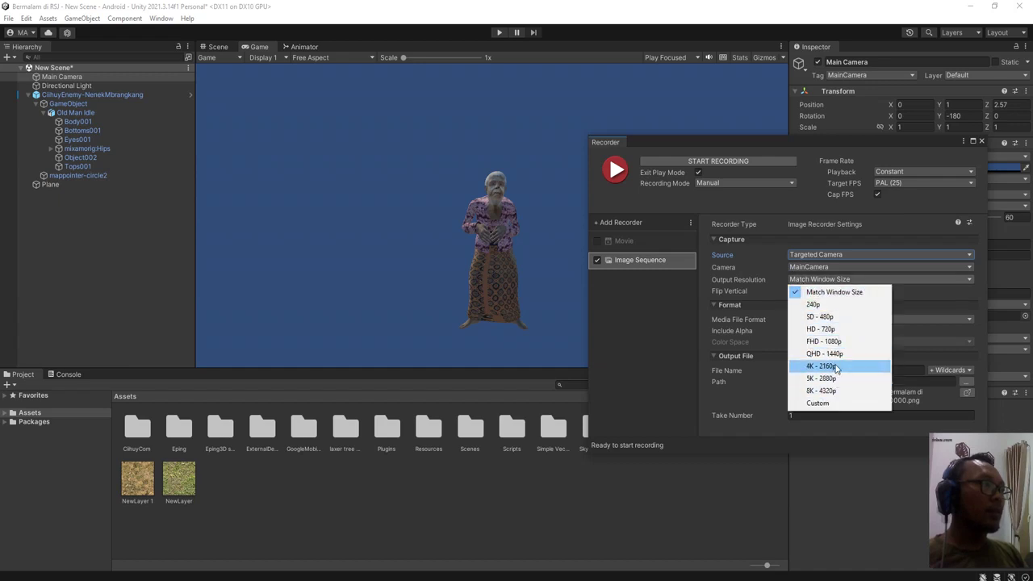
click(835, 368)
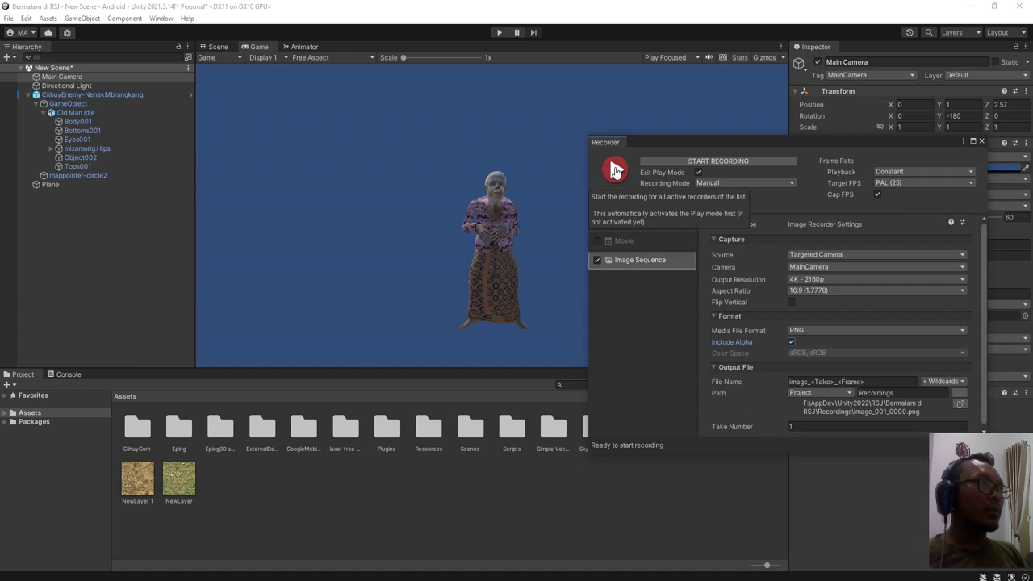
- Start the Recorder to capture the old woman's animation as PNG frames
click(614, 169)
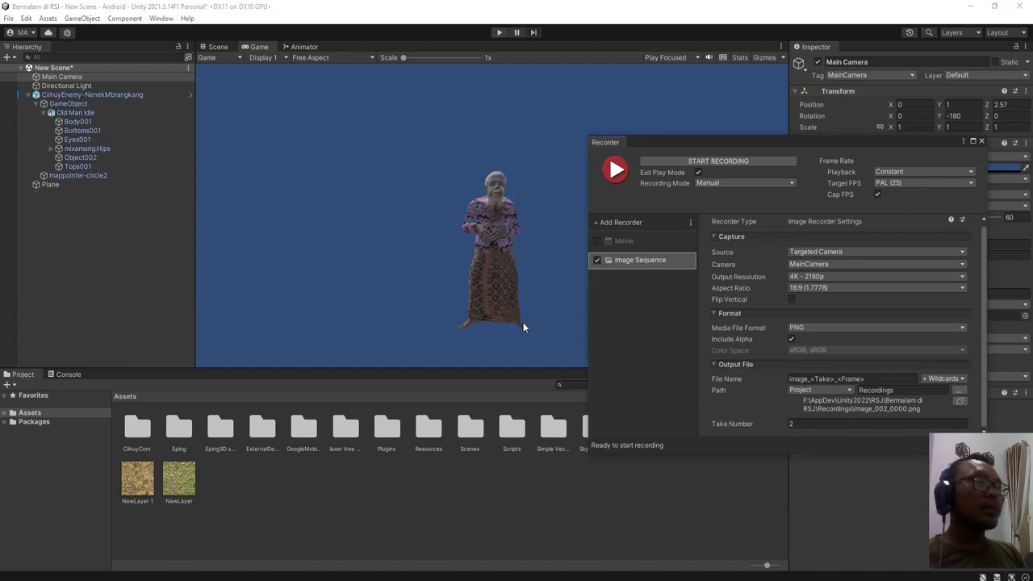
- Open the Recordings folder, preview frame image_001_0003.png, and close the viewer
click(959, 400)
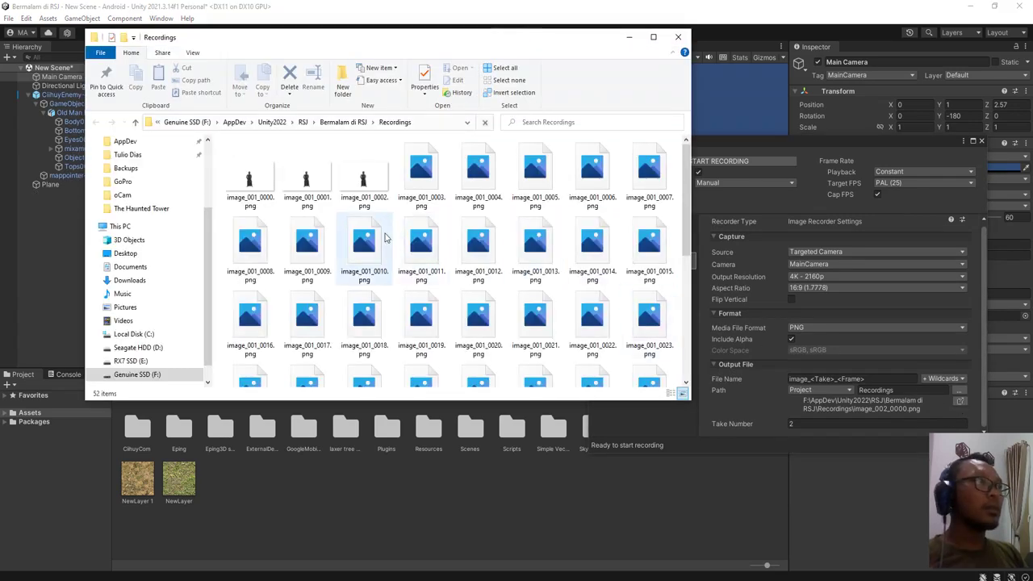
click(422, 183)
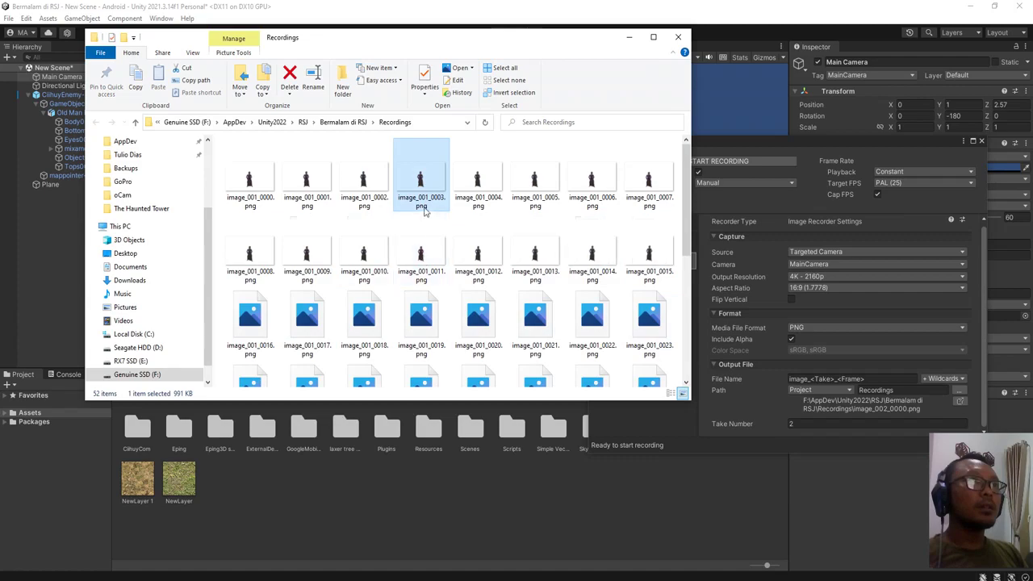
double_click(513, 250)
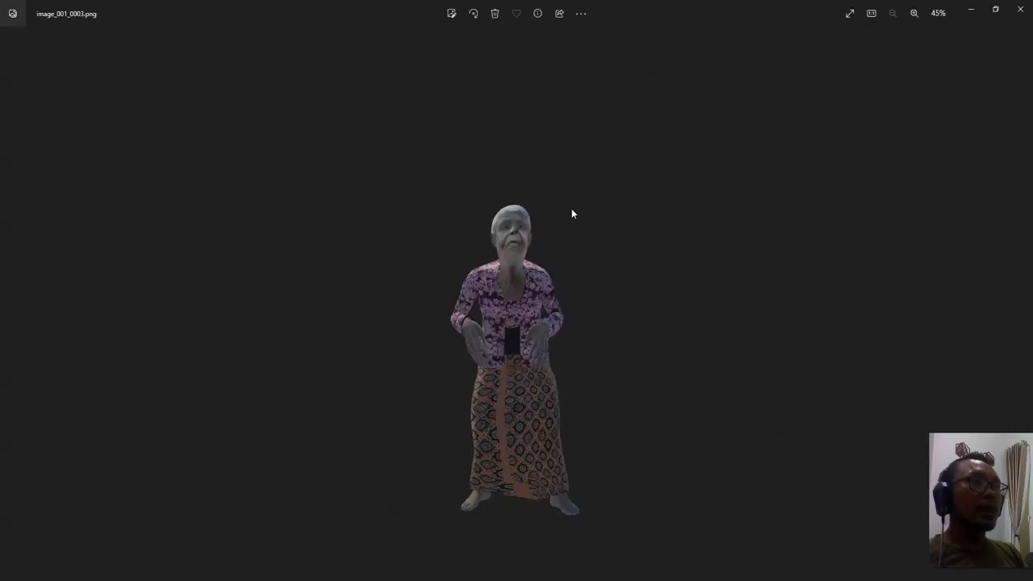
click(1019, 9)
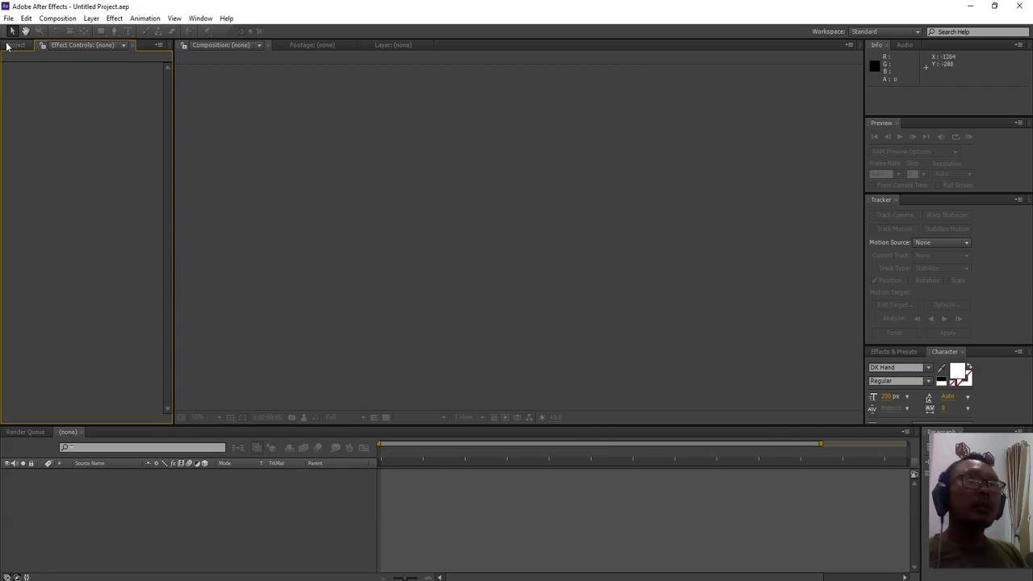
- Create composition Comp 1 using the HDTV 1080 25 preset
click(8, 47)
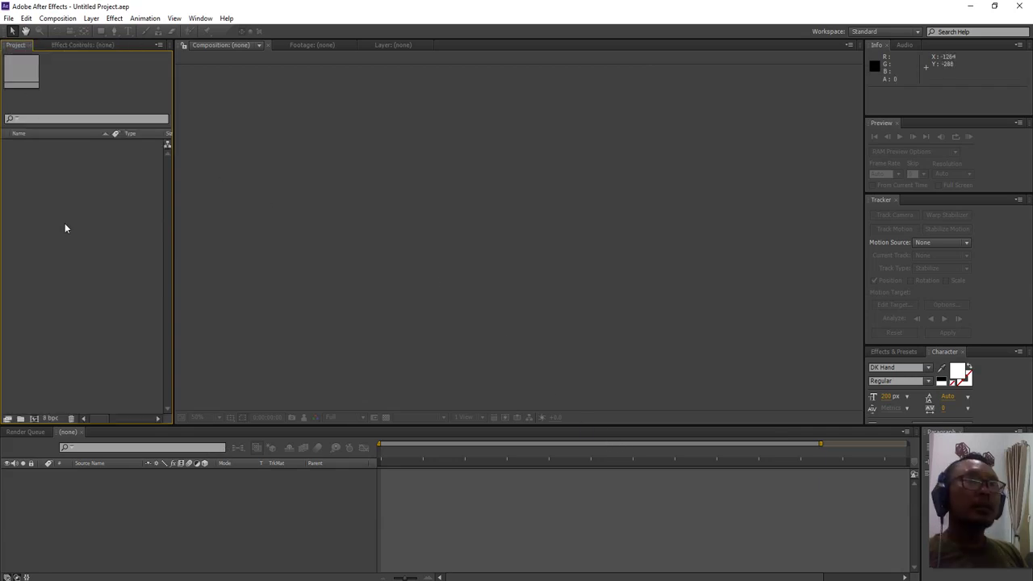
click(33, 418)
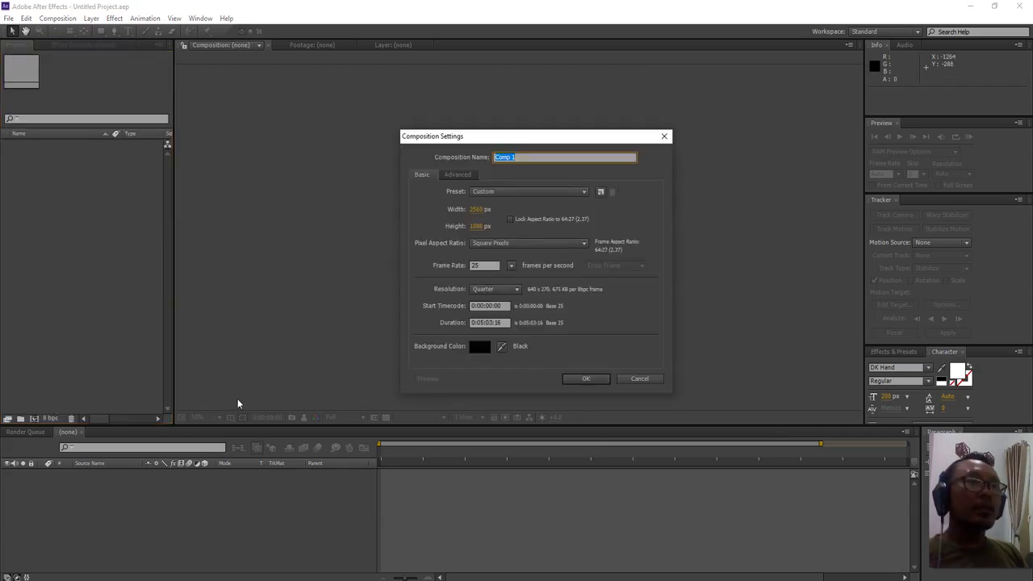
click(524, 192)
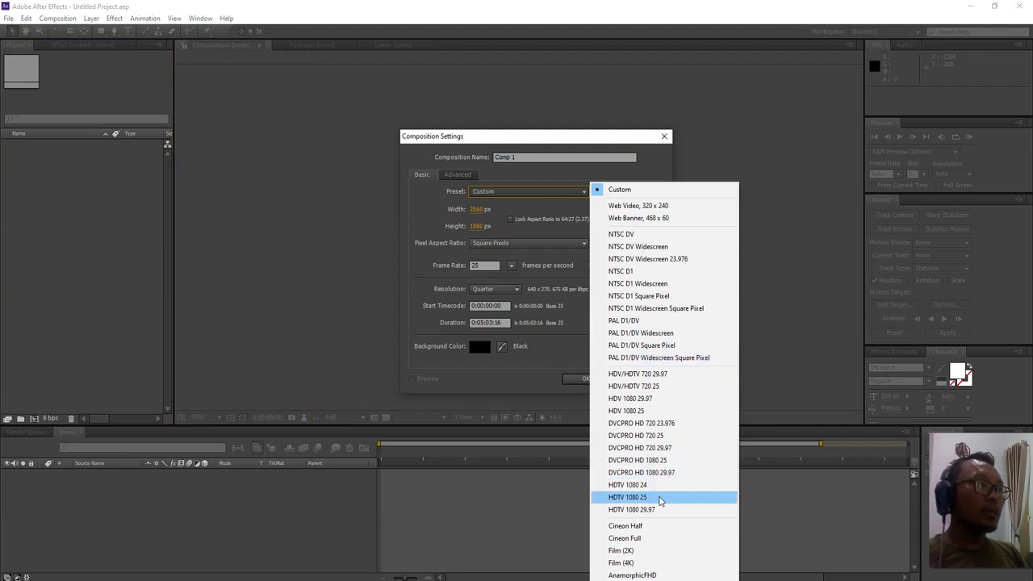
click(660, 501)
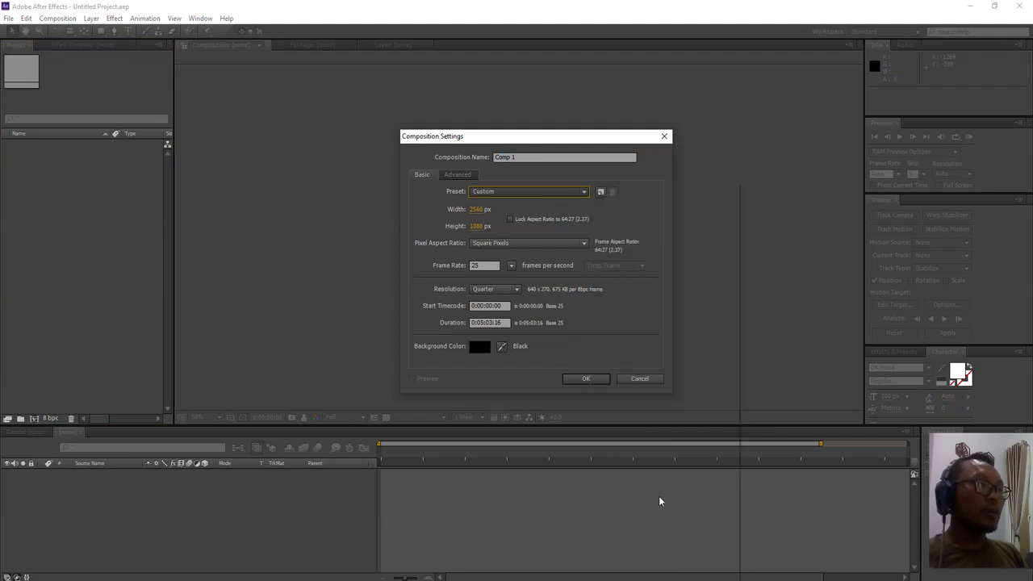
click(599, 382)
click(585, 378)
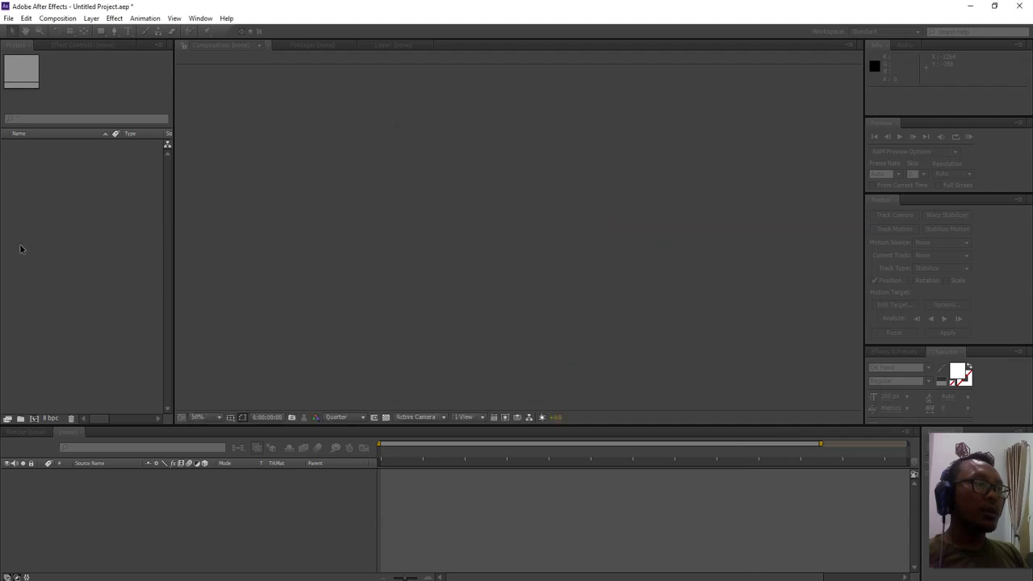
- Bring movie_003.mp4 into Comp 1, reposition the old woman, then delete that layer
click(86, 578)
mouse_move(940, 145)
mouse_down()
mouse_move(805, 309)
mouse_move(765, 432)
mouse_move(852, 577)
mouse_move(41, 215)
mouse_up()
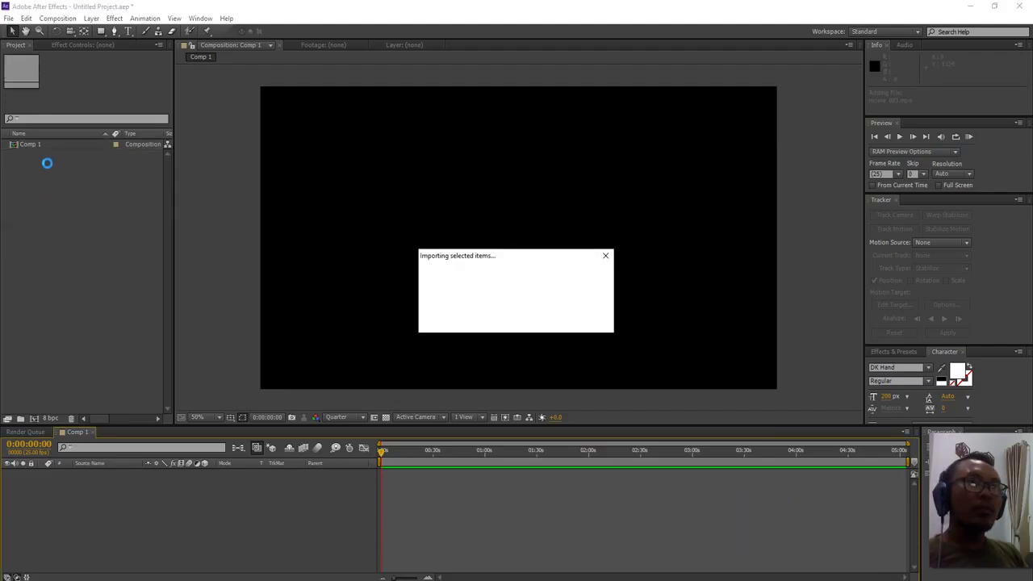
drag(45, 158, 168, 508)
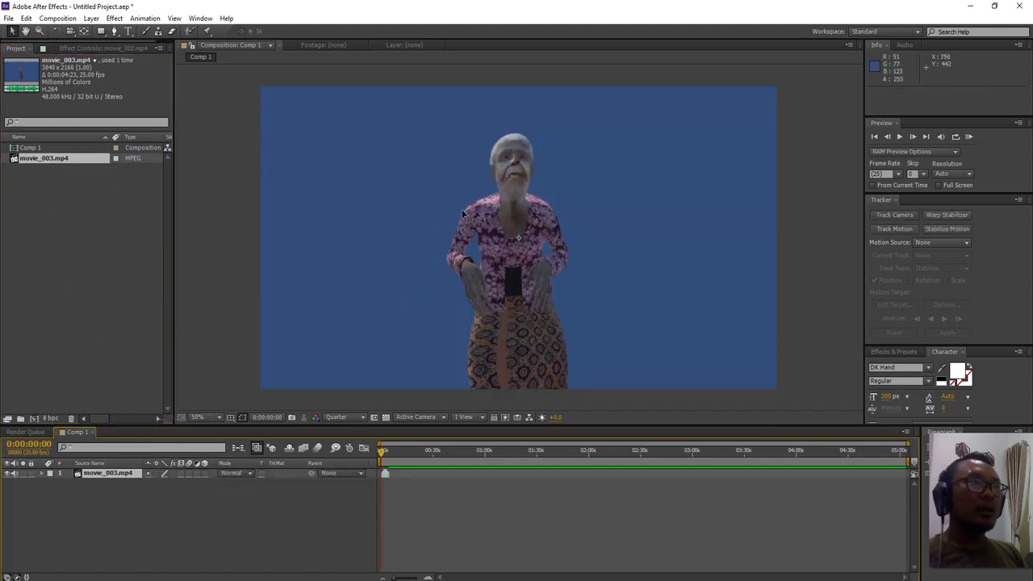
drag(462, 212, 658, 276)
drag(807, 301, 622, 231)
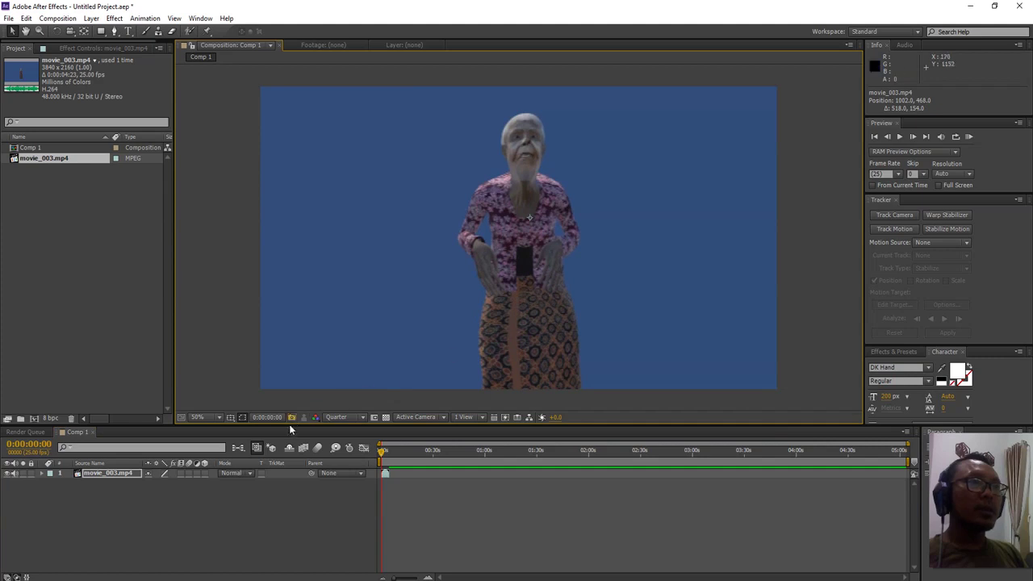
mouse_move(446, 238)
mouse_down()
mouse_move(520, 284)
mouse_move(486, 175)
mouse_up()
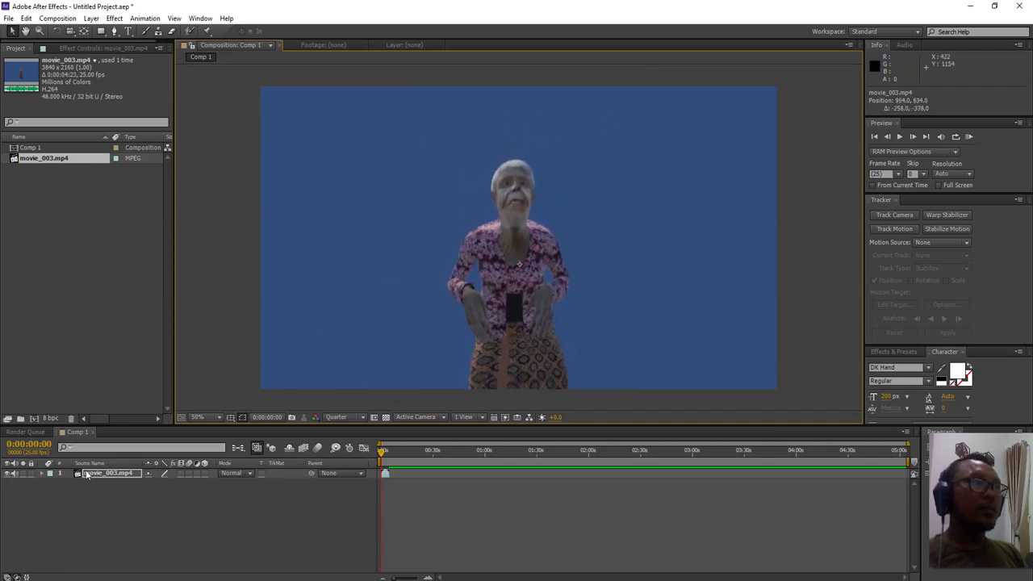
click(10, 473)
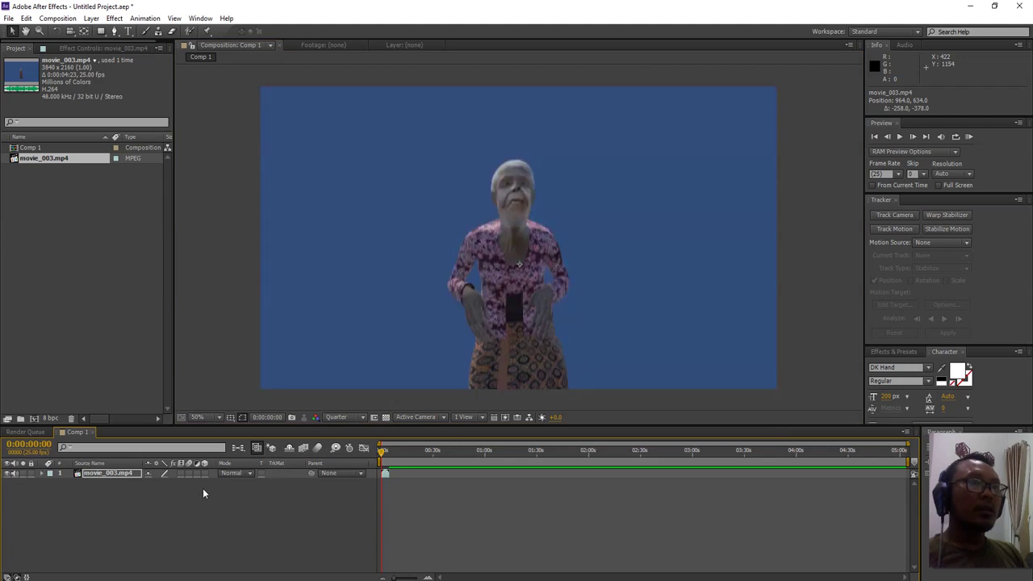
click(117, 470)
key(Delete)
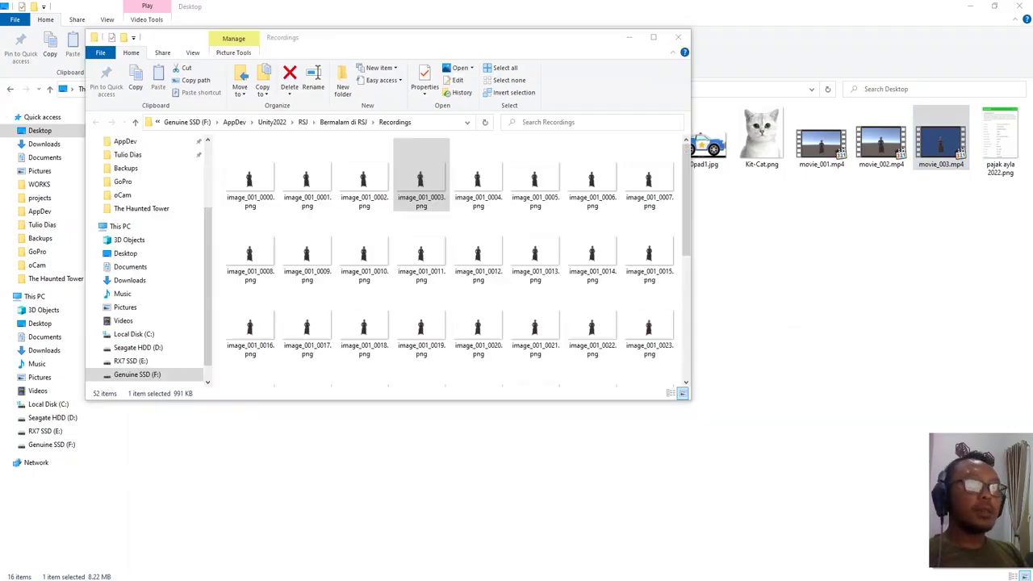
- Select image_001_0000.png in Recordings and highlight the folder path in the address bar
click(306, 181)
scroll(549, 315, down, 3)
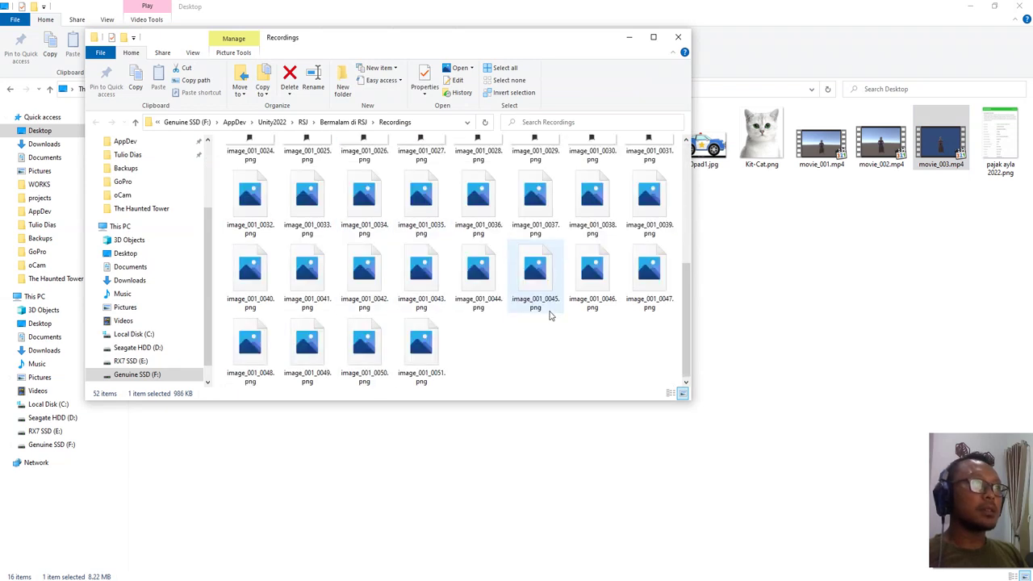
scroll(452, 338, up, 3)
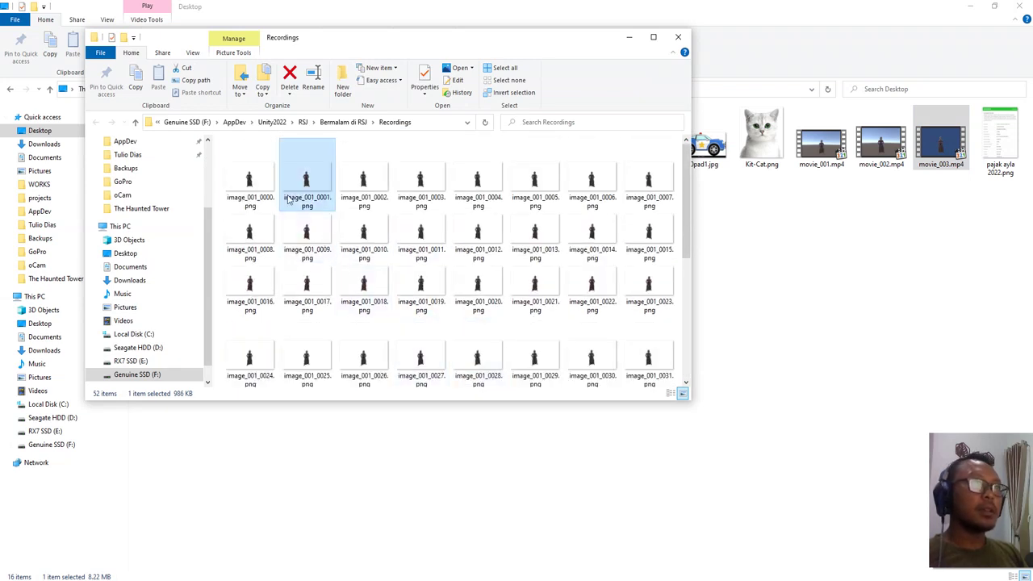
click(255, 174)
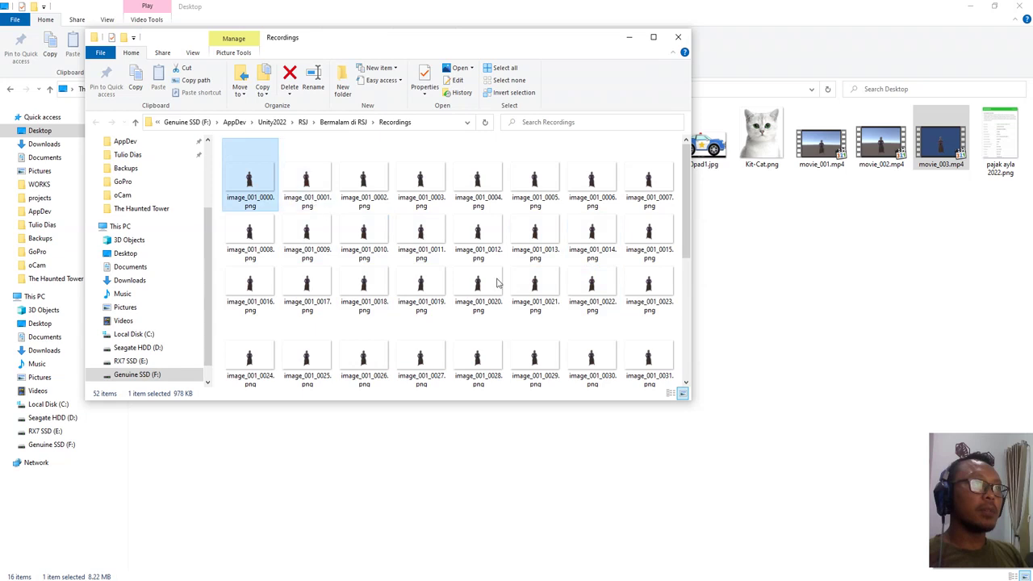
click(438, 125)
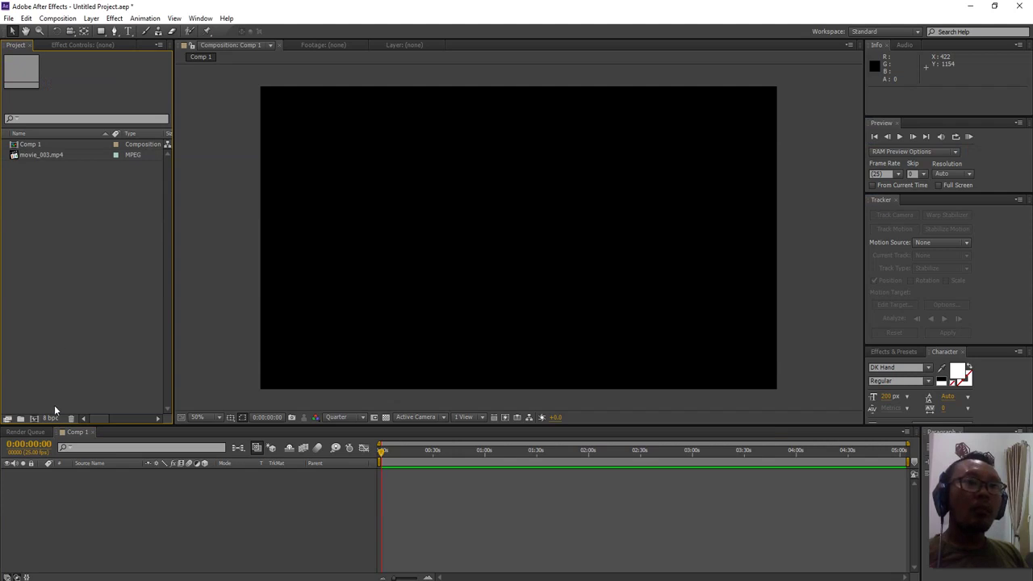
- Import image_001_0000.png from the Recordings folder as a PNG sequence and select it
right_click(63, 319)
mouse_move(91, 363)
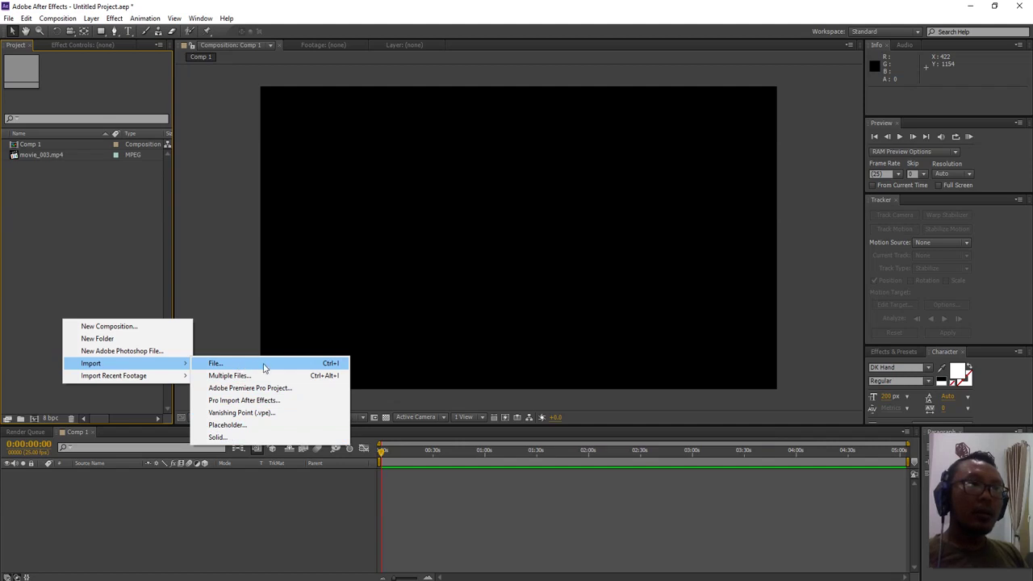
click(263, 368)
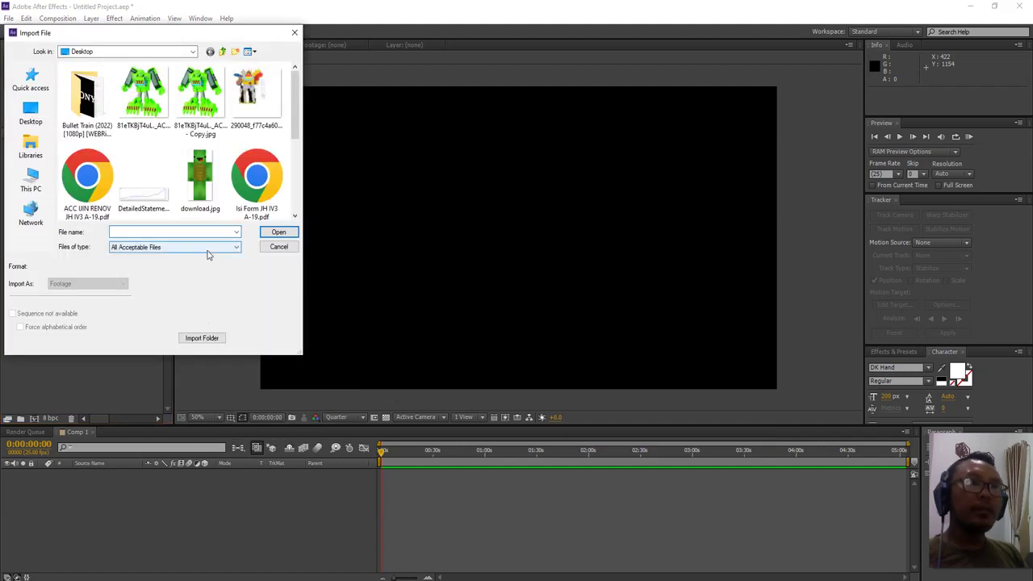
key(Return)
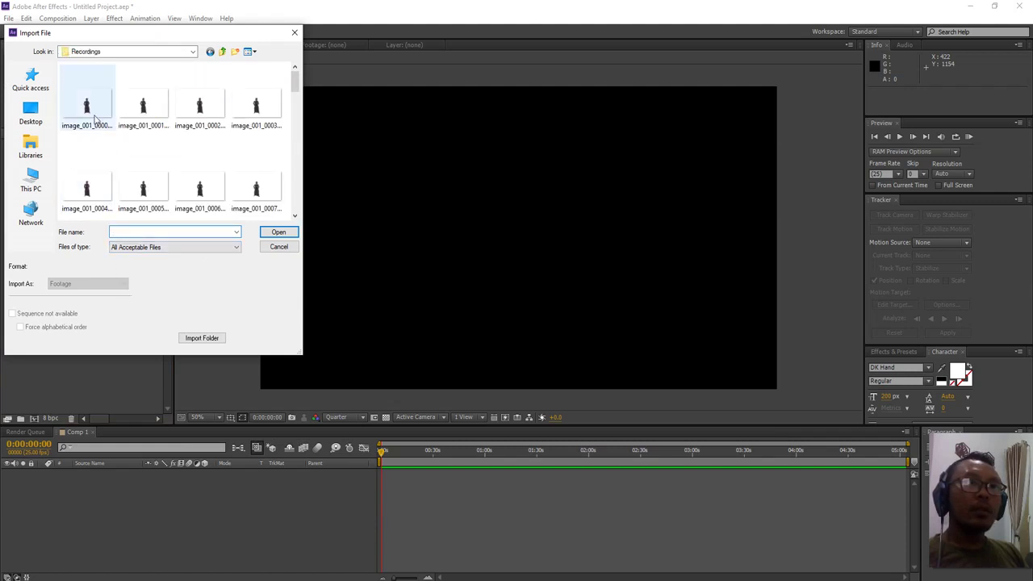
click(91, 107)
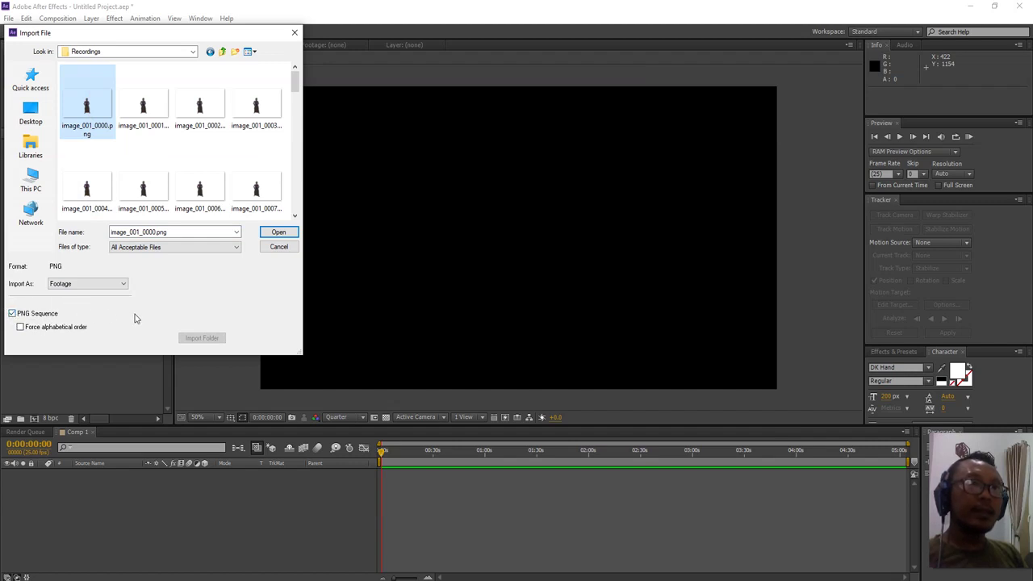
click(276, 234)
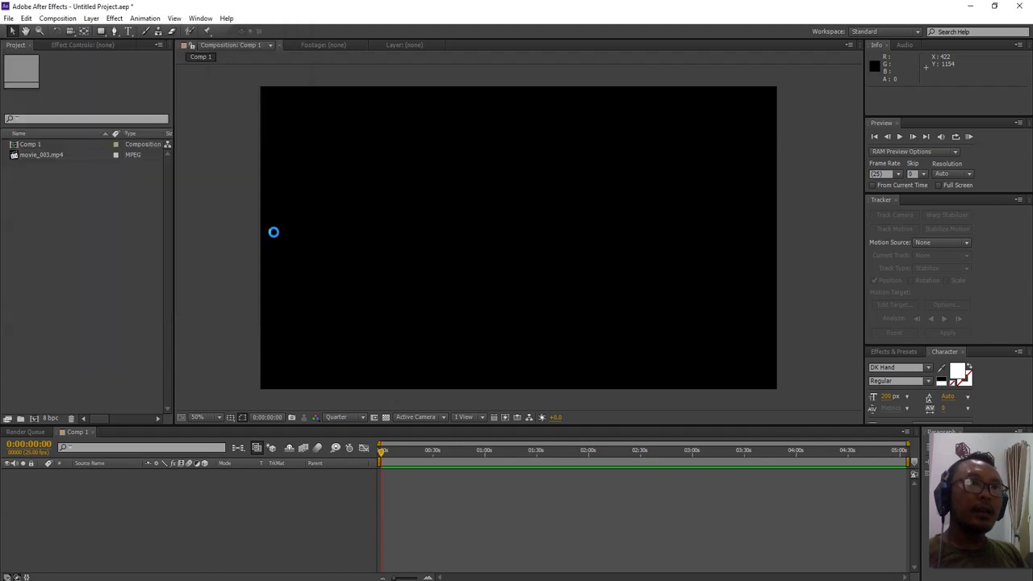
click(51, 192)
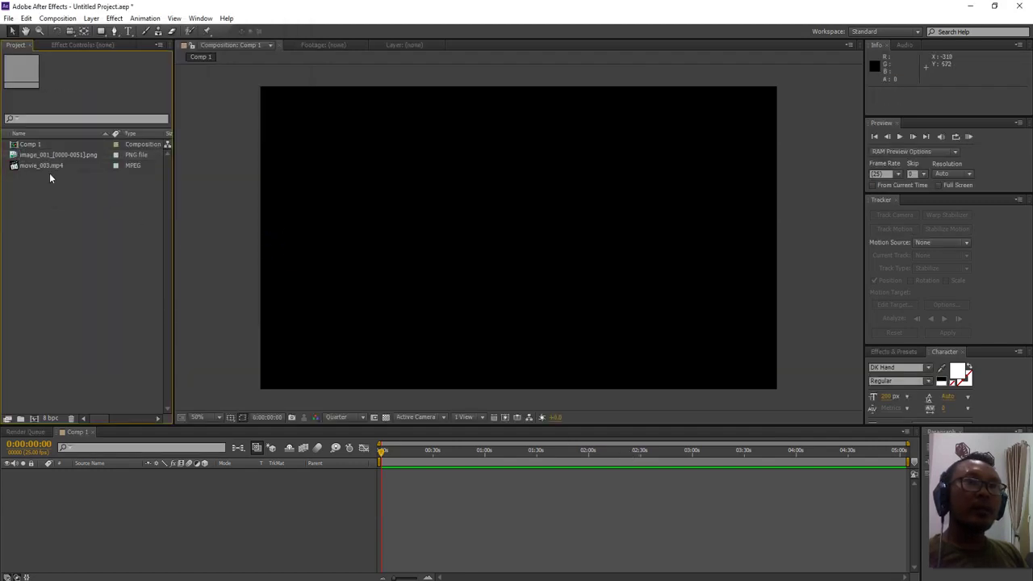
- Add the image_001 PNG sequence to Comp 1 and jump to its last frame, 0:00:01:18
click(44, 156)
drag(68, 158, 114, 493)
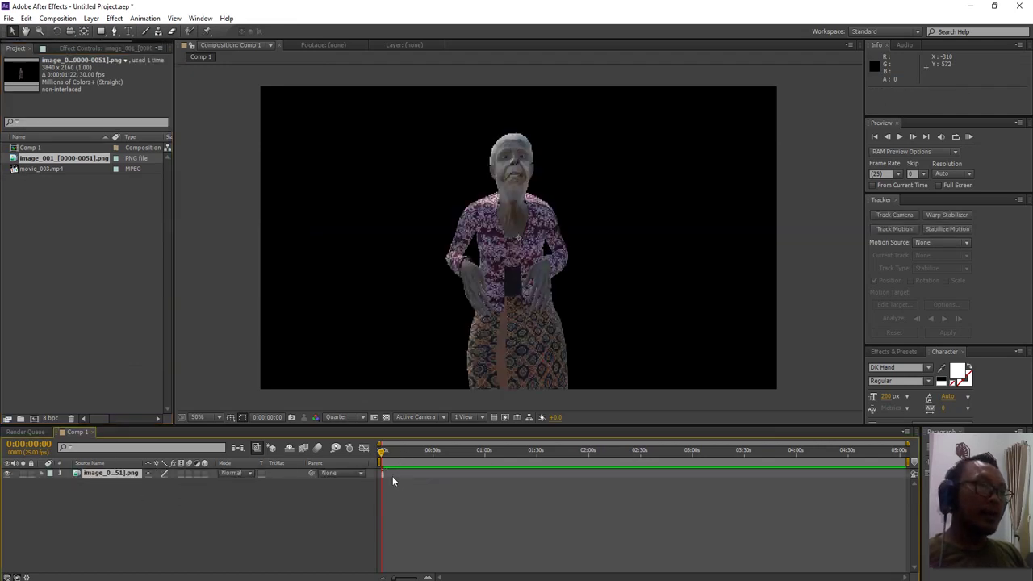
key(equal)
key(equal)
key(equal)
key(equal)
key(space)
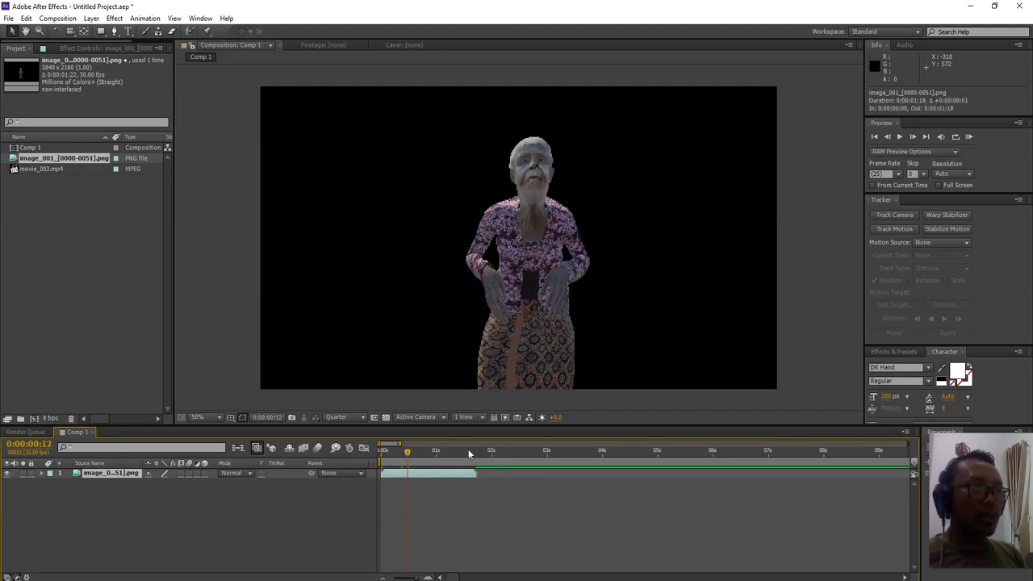
drag(469, 453, 476, 453)
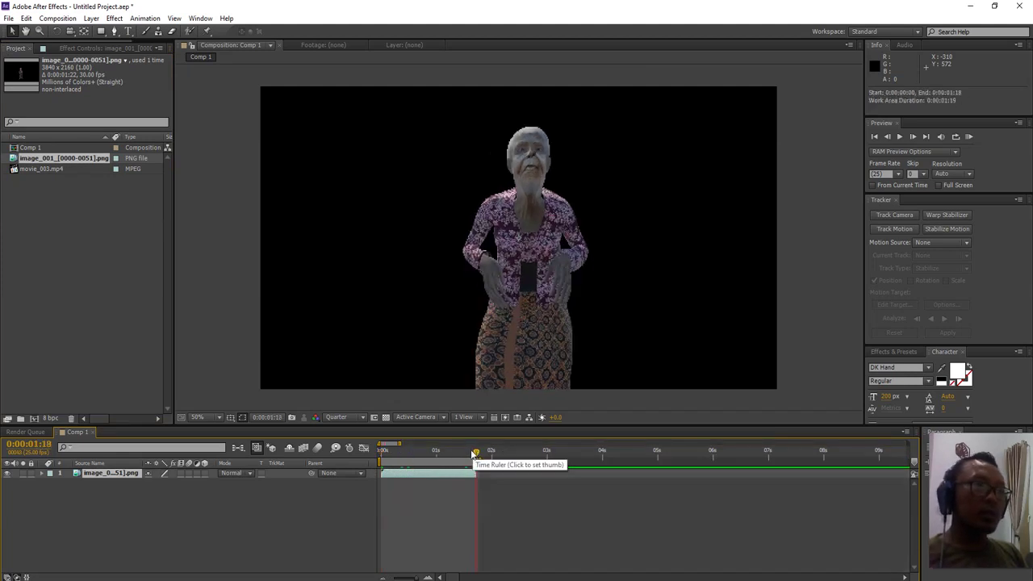
scroll(494, 332, down, 2)
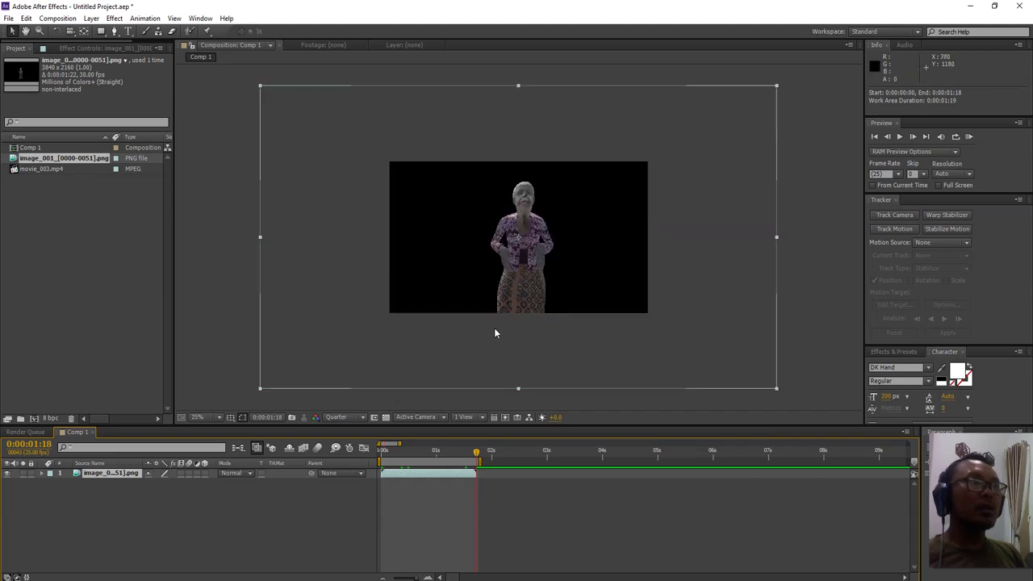
- Scale the old woman to about 69% and raise her, viewed at 50% over the transparency grid
drag(775, 87, 696, 89)
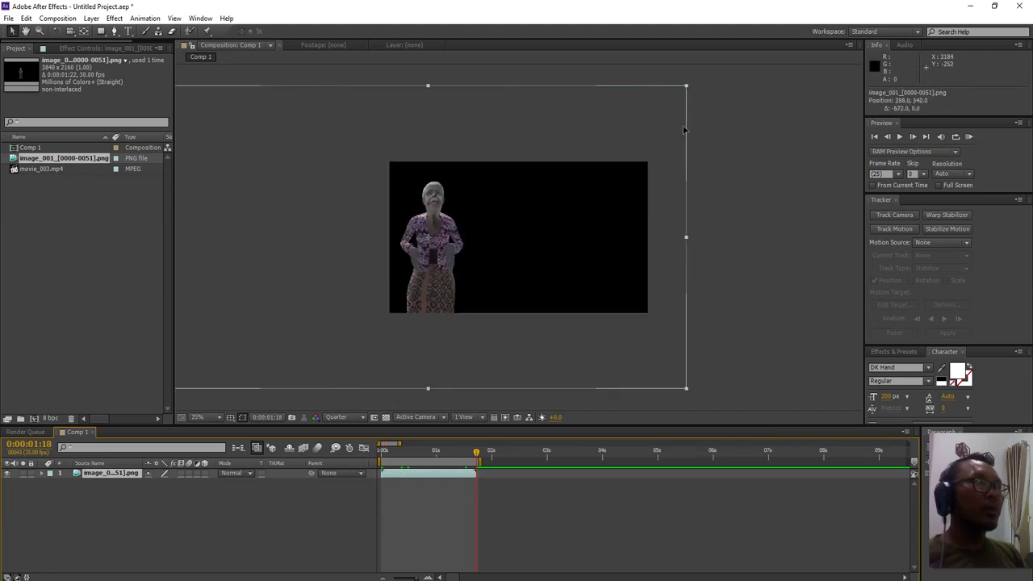
key(ctrl+z)
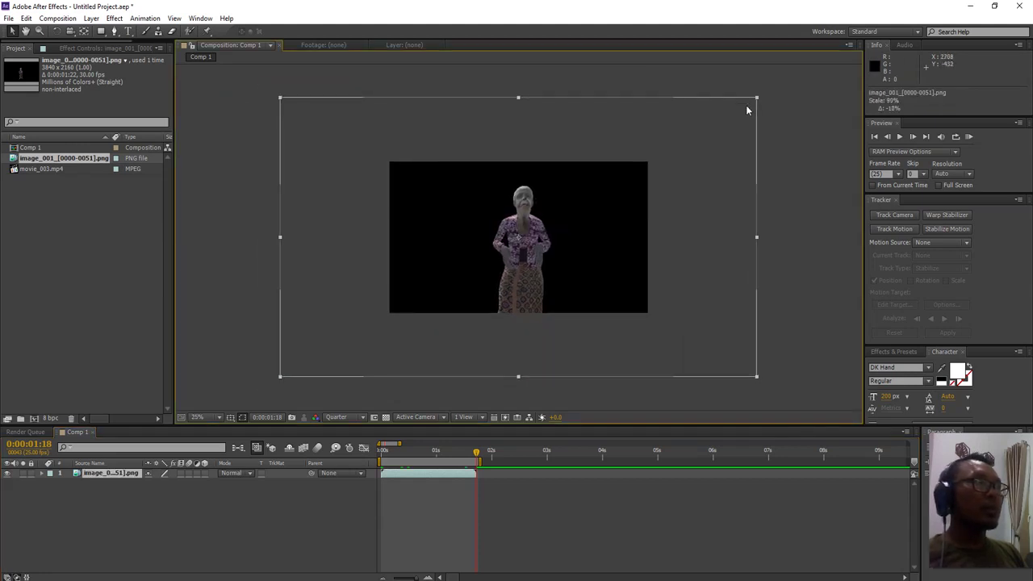
drag(747, 110, 695, 132)
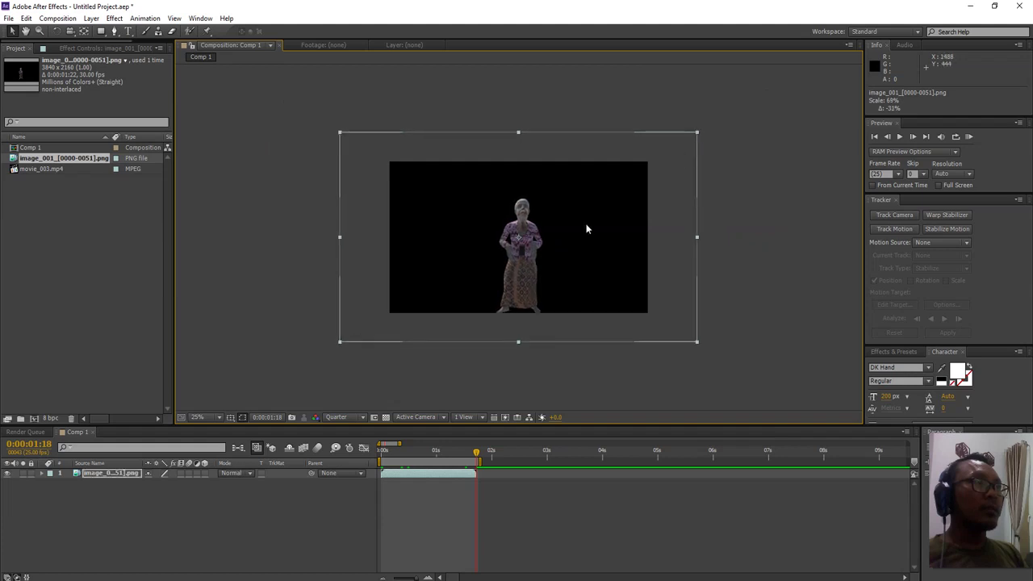
drag(586, 229, 580, 205)
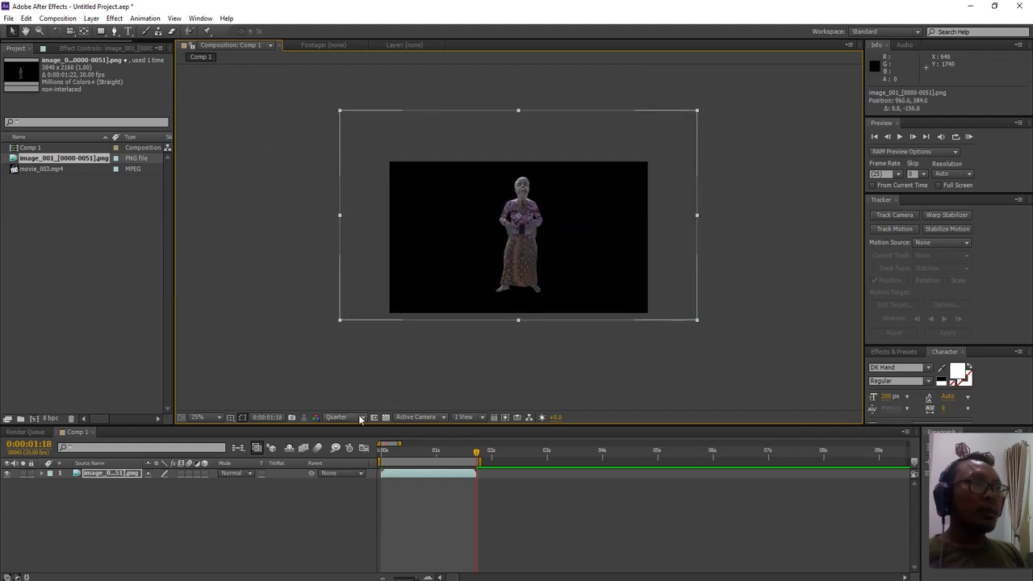
key(period)
click(385, 416)
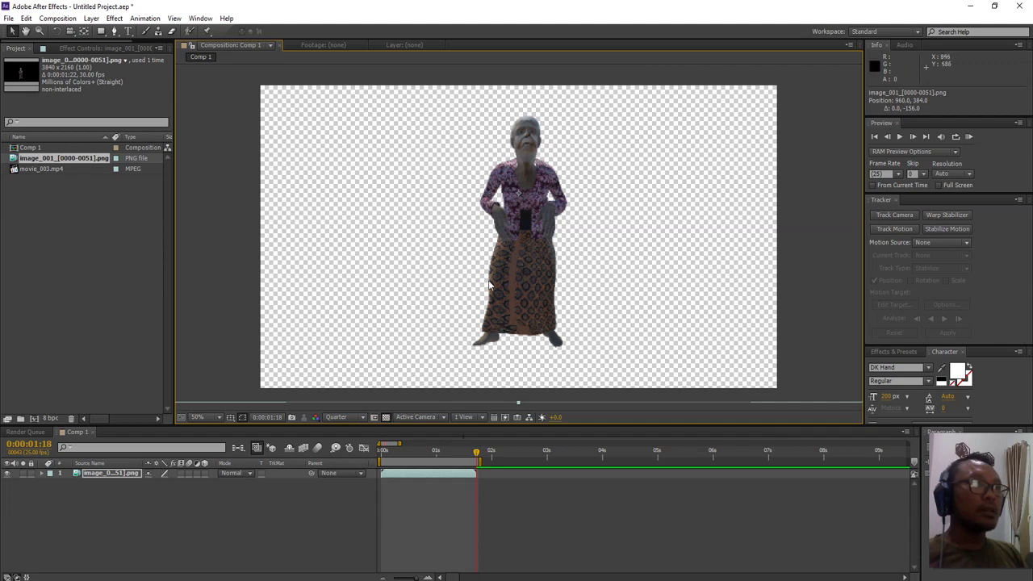
click(163, 507)
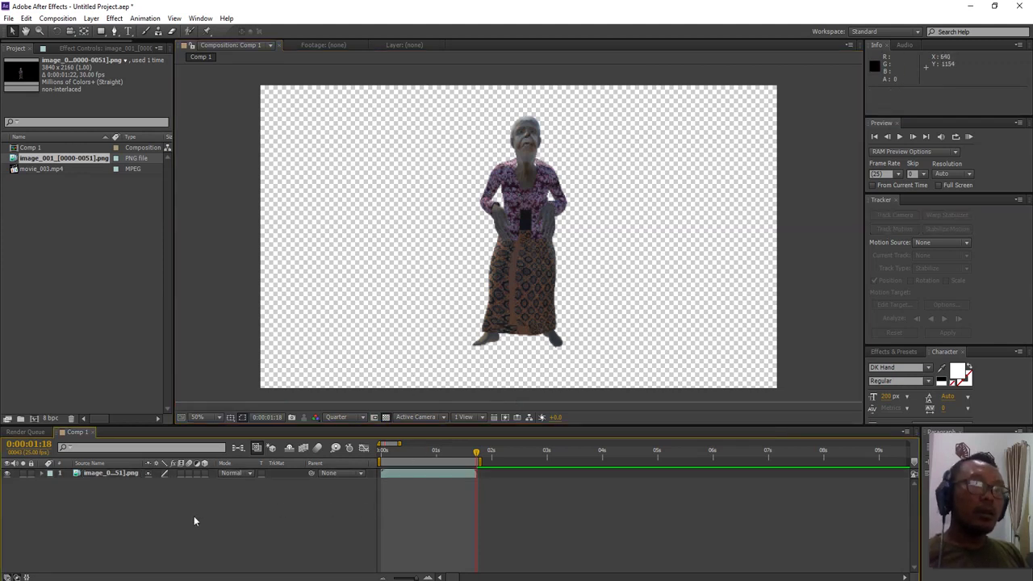
- Queue Comp 1 for H.264 rendering to Comp 1.mp4 and open its Output Module settings
key(ctrl+m)
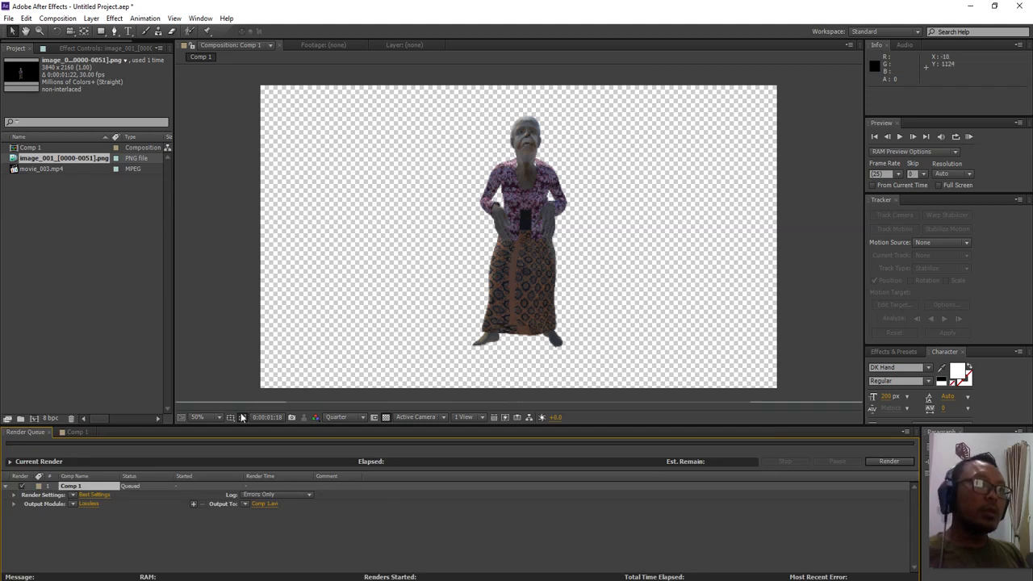
click(67, 507)
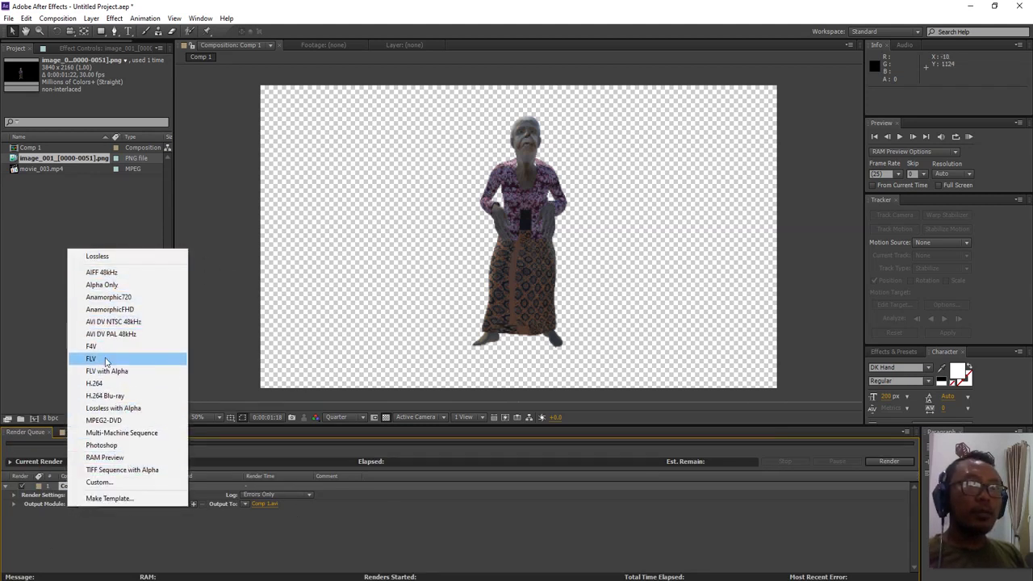
key(Escape)
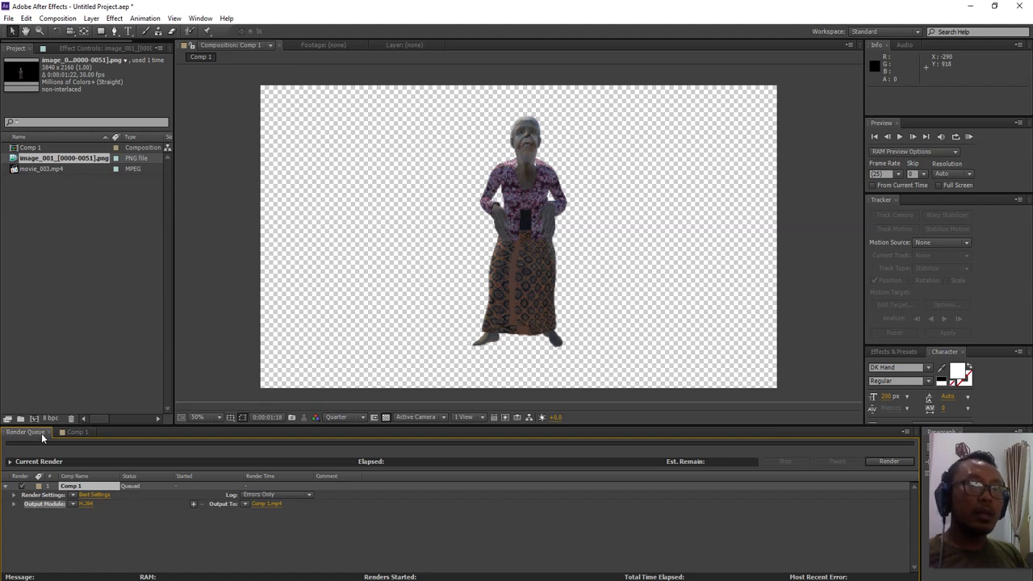
click(110, 526)
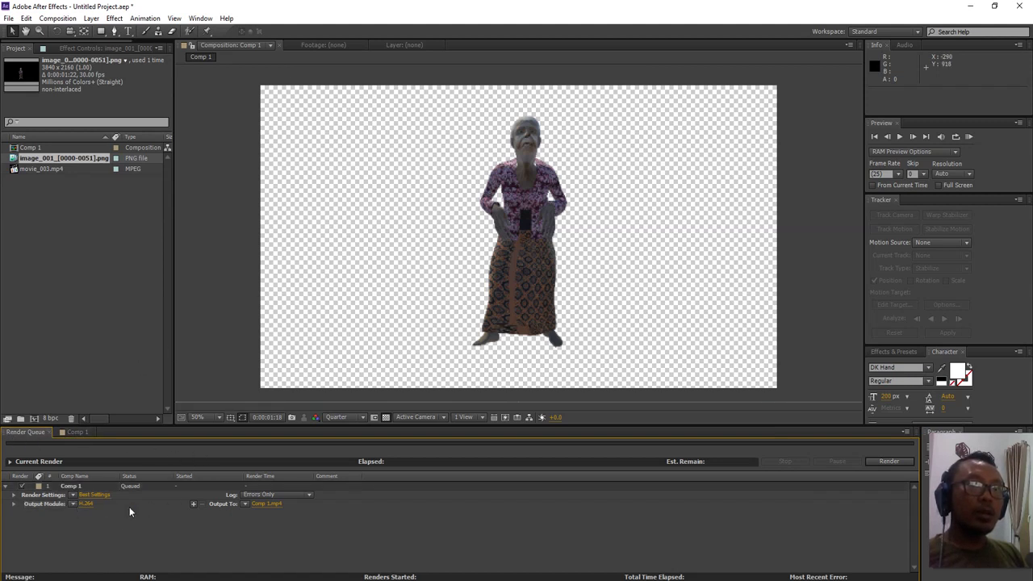
click(88, 502)
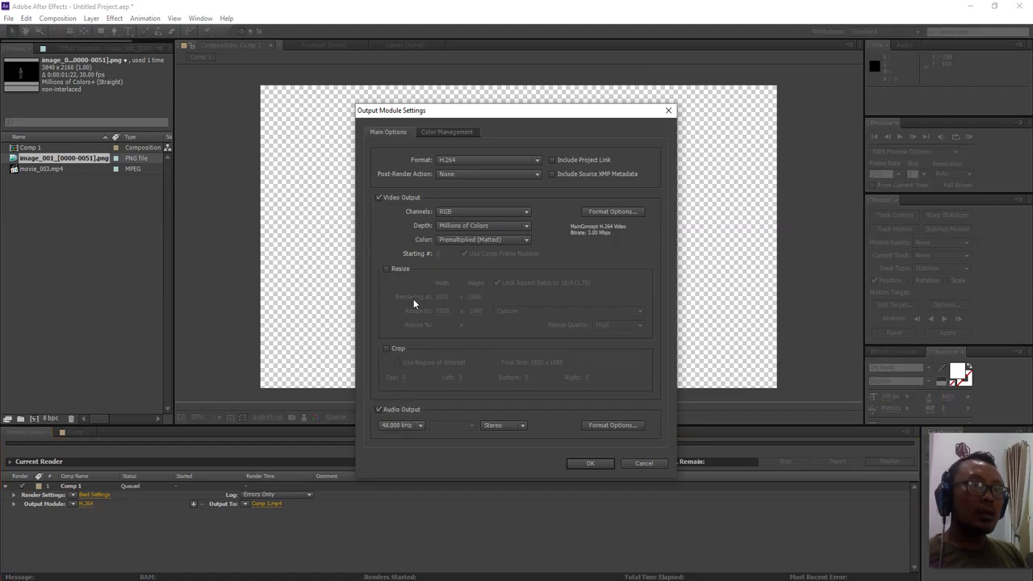
- Change the H.264 output module's Channels from RGB to Alpha and confirm
click(445, 174)
click(444, 133)
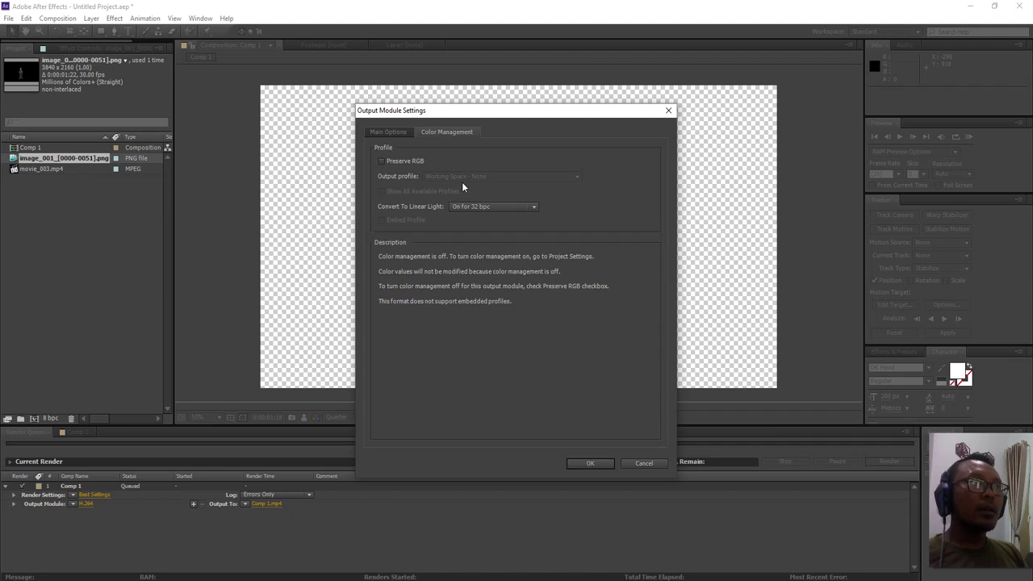
click(381, 130)
click(459, 212)
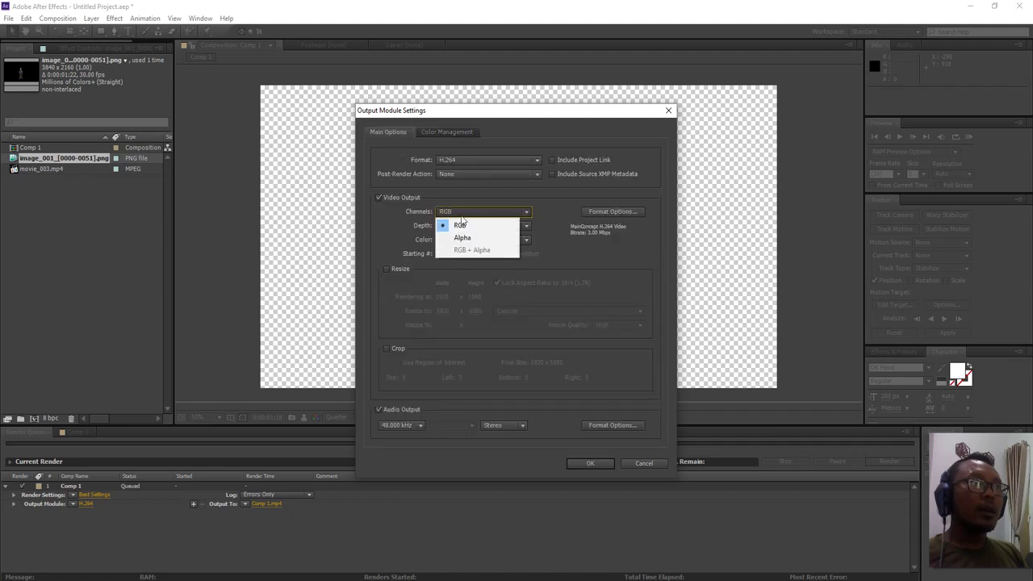
click(456, 225)
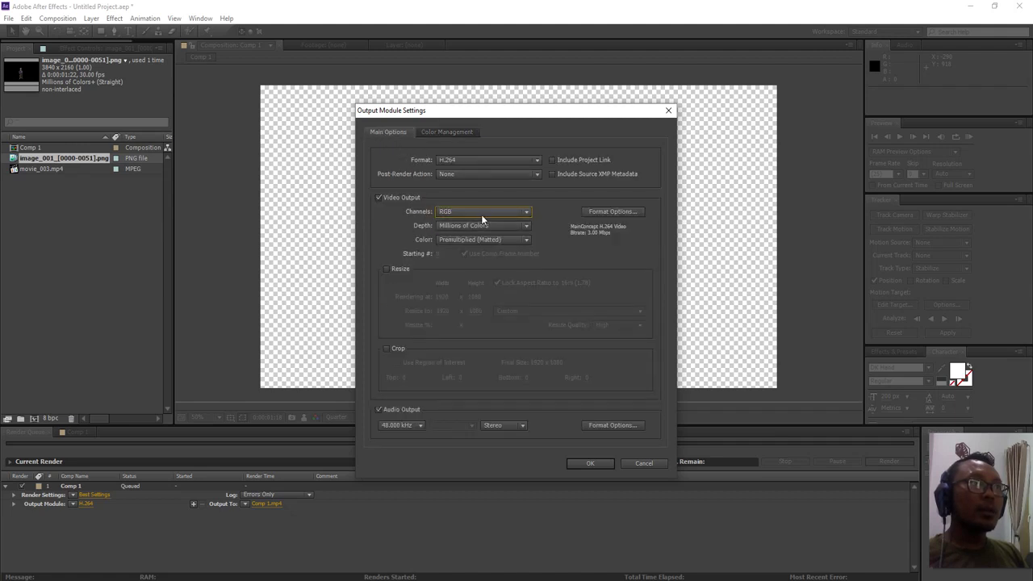
click(462, 212)
click(464, 238)
click(594, 464)
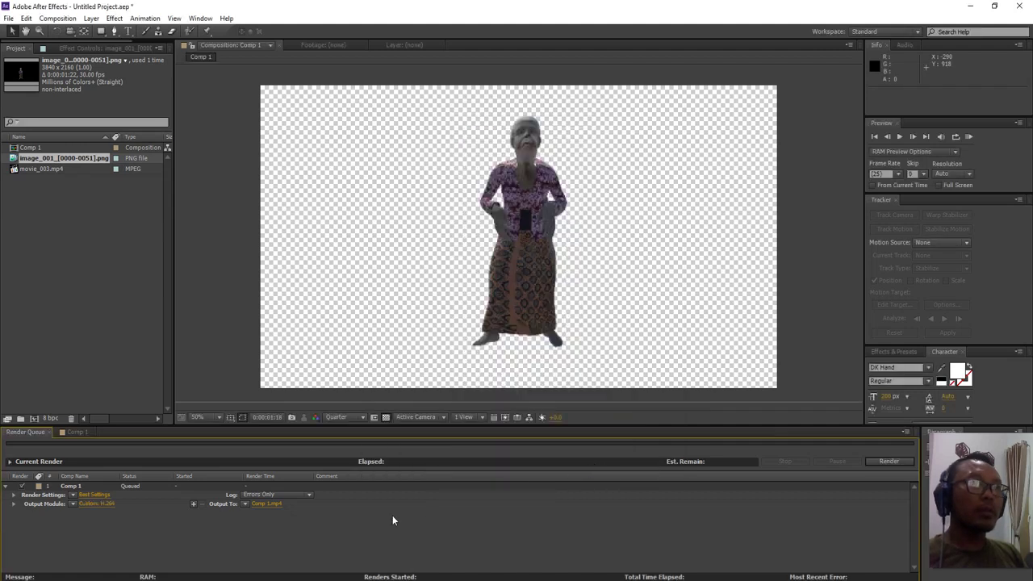
- Save the output as Comp 1.mp4 on the Desktop and render it until Done
click(271, 504)
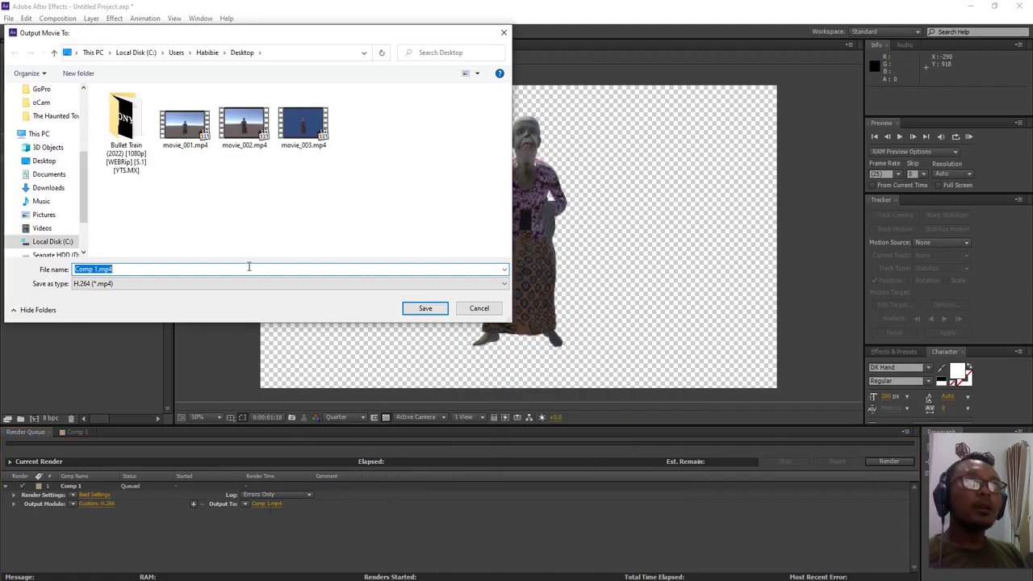
click(425, 308)
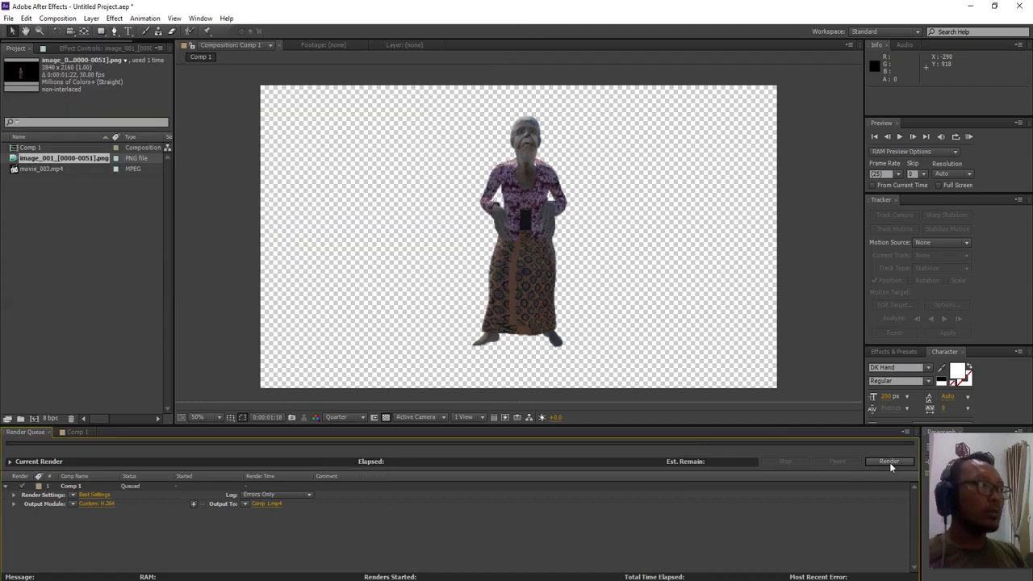
click(888, 460)
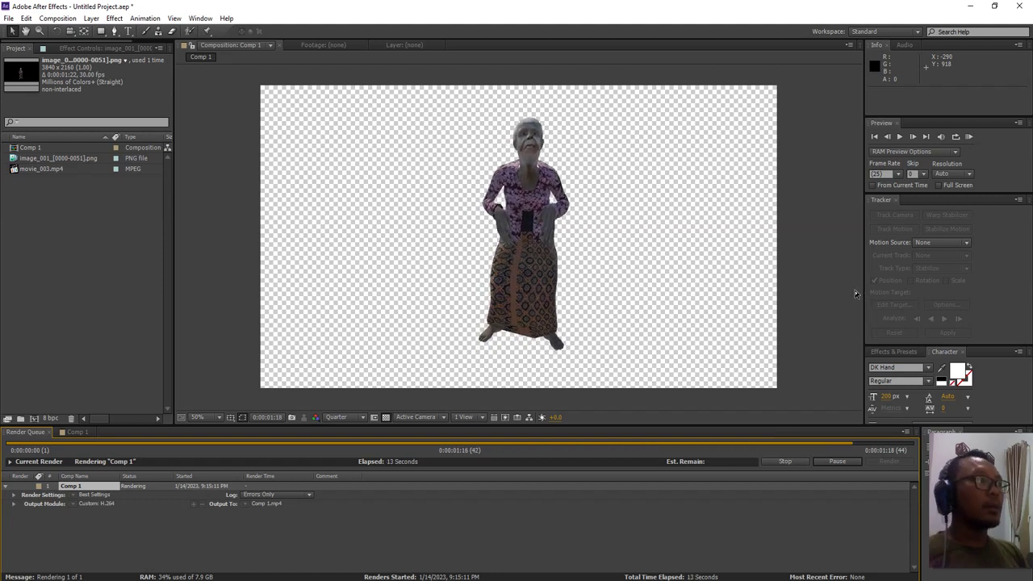
click(85, 369)
- Create a new composition, Comp 2, with default settings
right_click(85, 369)
click(74, 306)
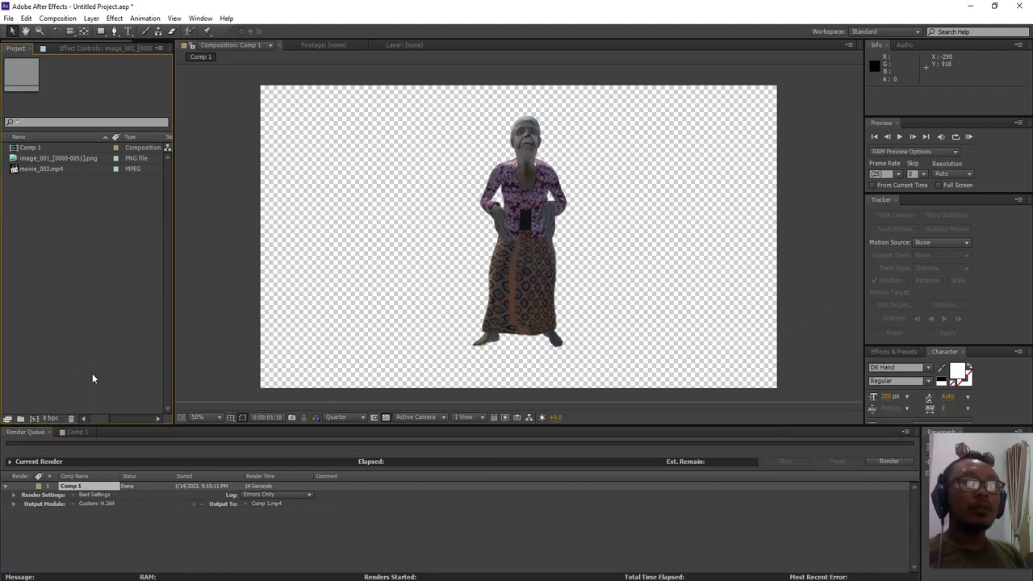
click(76, 432)
key(ctrl+n)
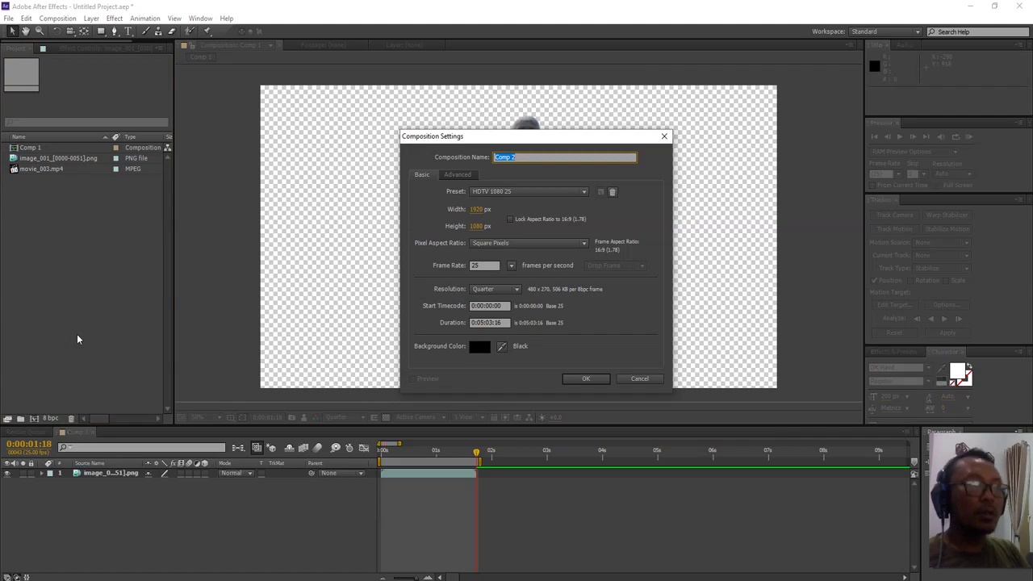
key(Return)
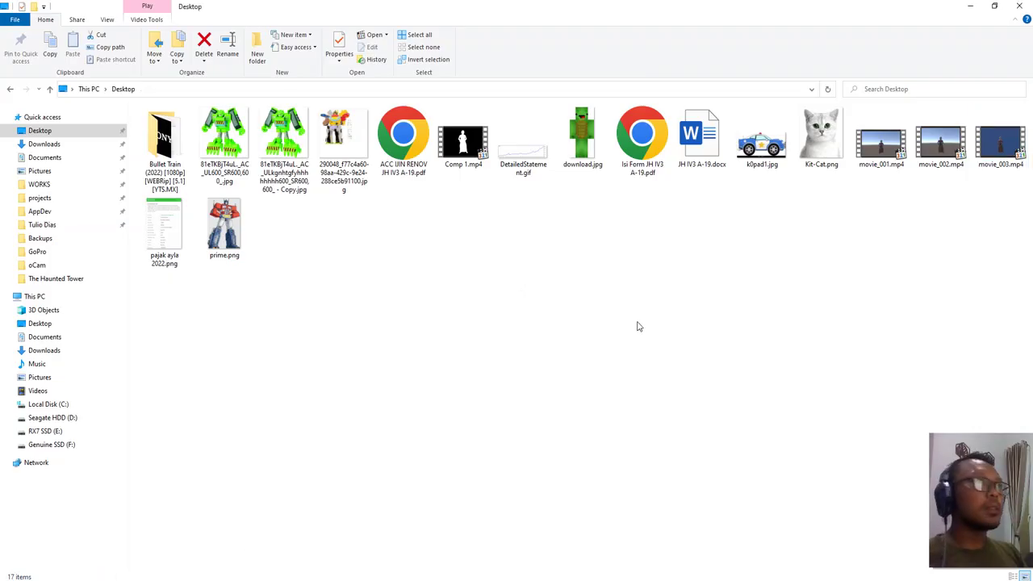
- Import Comp 1.mp4 from Explorer, check it as a Comp 2 layer, then delete that layer
click(463, 158)
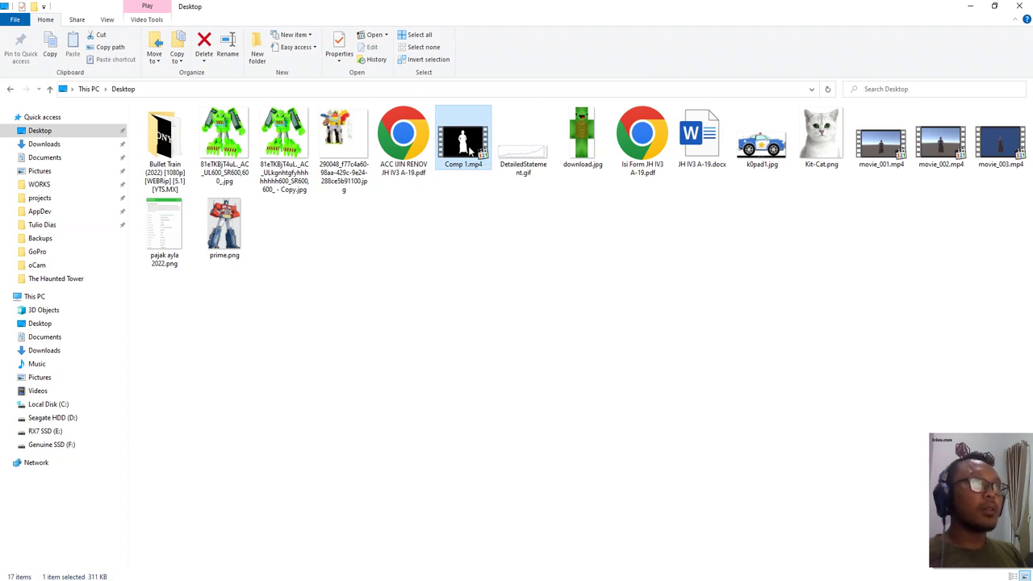
drag(472, 143, 48, 253)
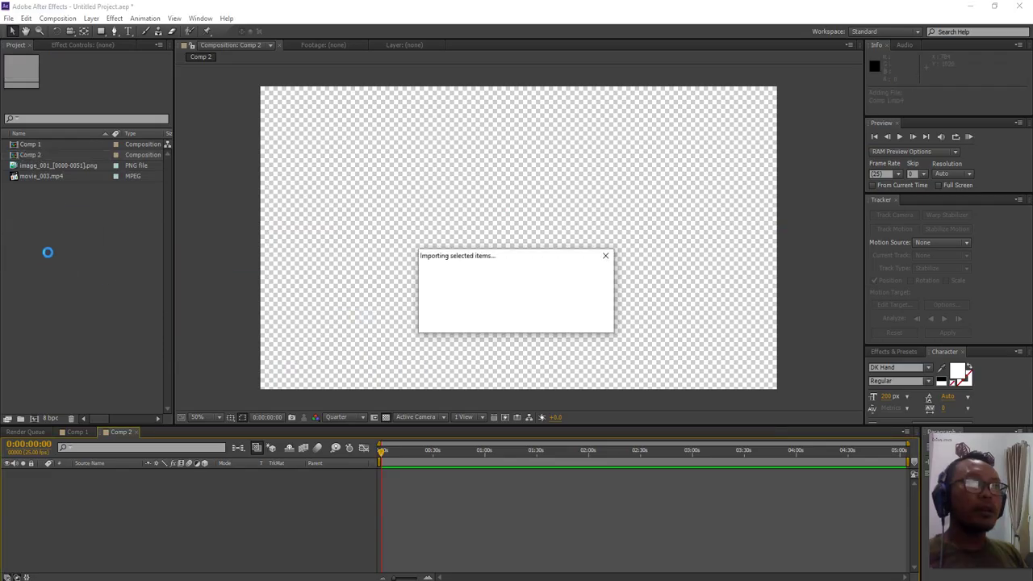
drag(45, 167, 129, 503)
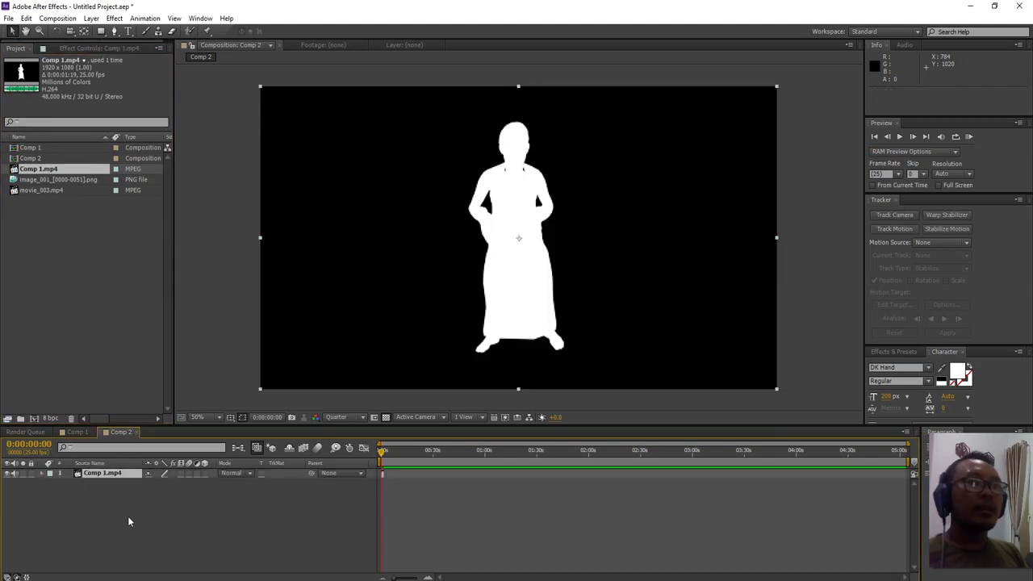
key(Delete)
click(26, 434)
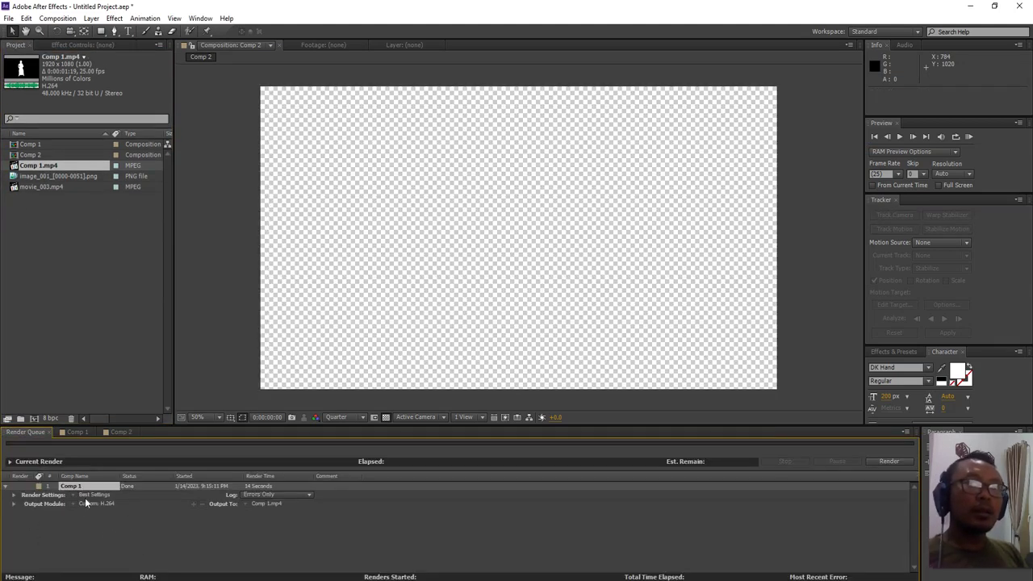
- Duplicate the Comp 1 render item and review its H.264 video and multiplexer options
key(ctrl+d)
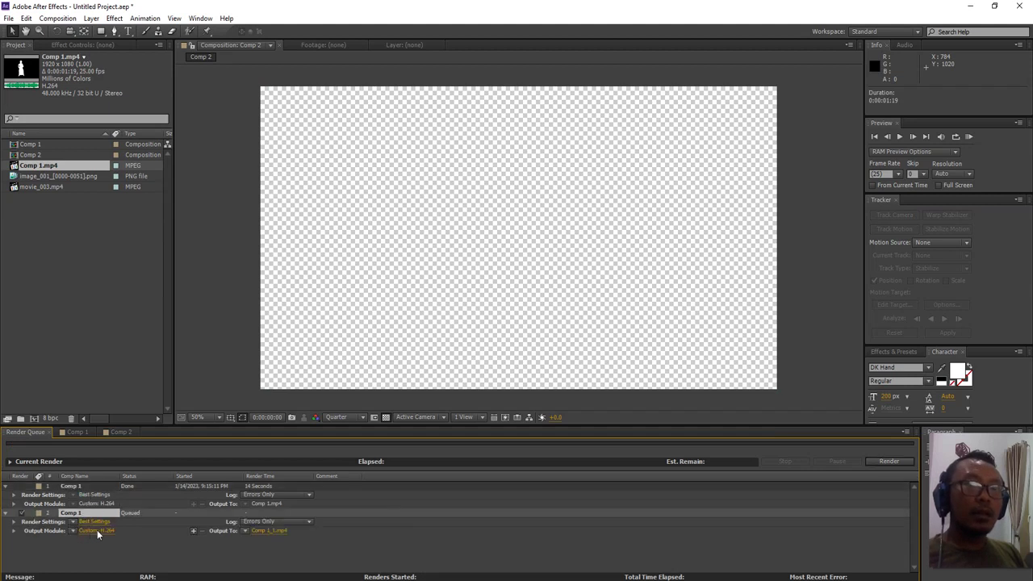
click(77, 532)
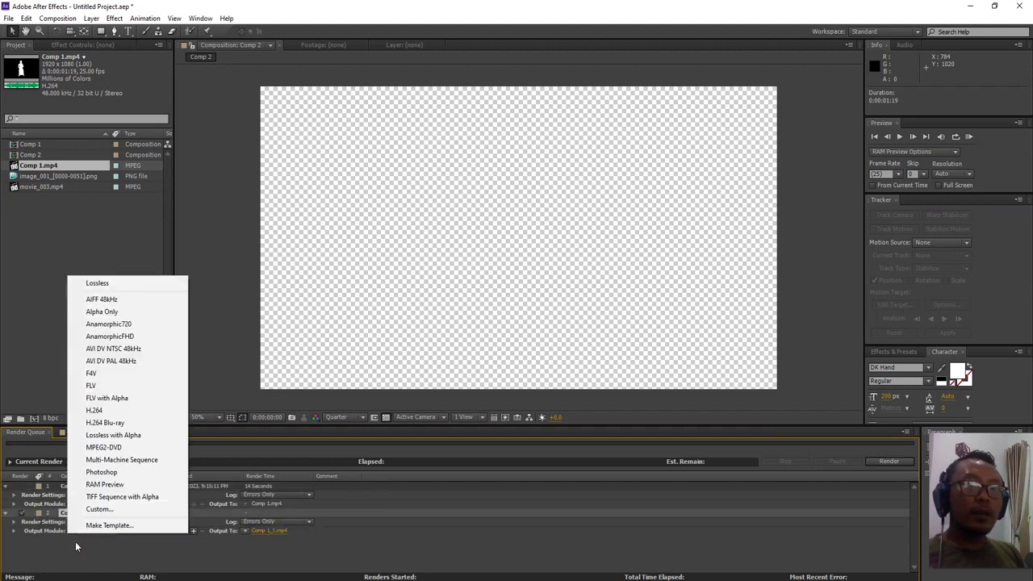
click(75, 546)
click(87, 530)
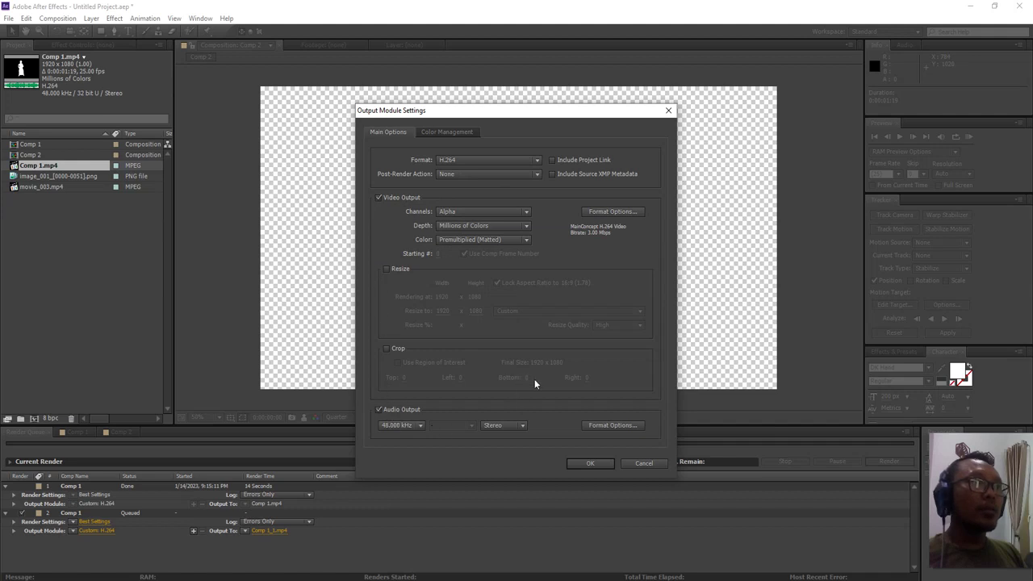
click(602, 425)
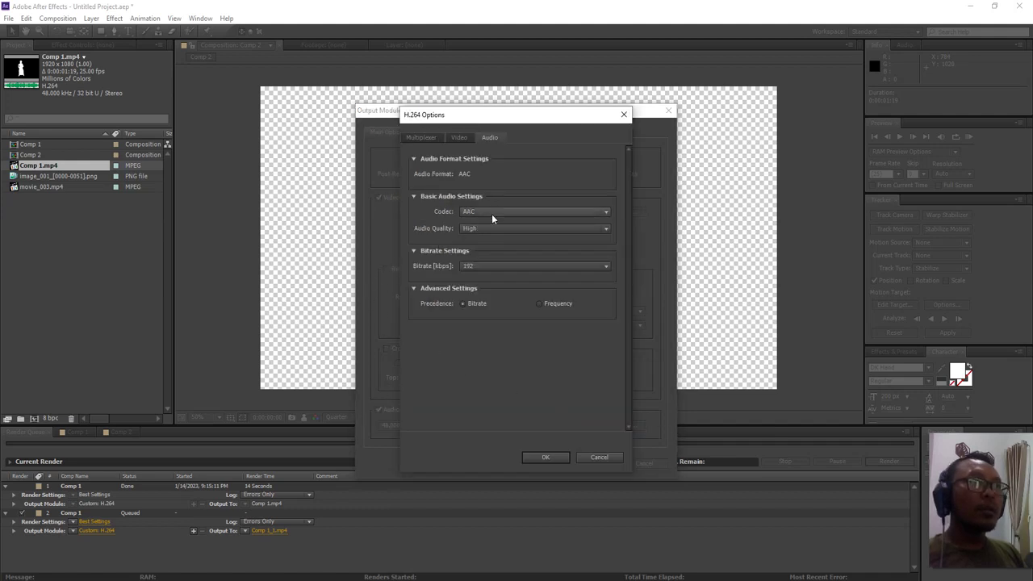
click(466, 137)
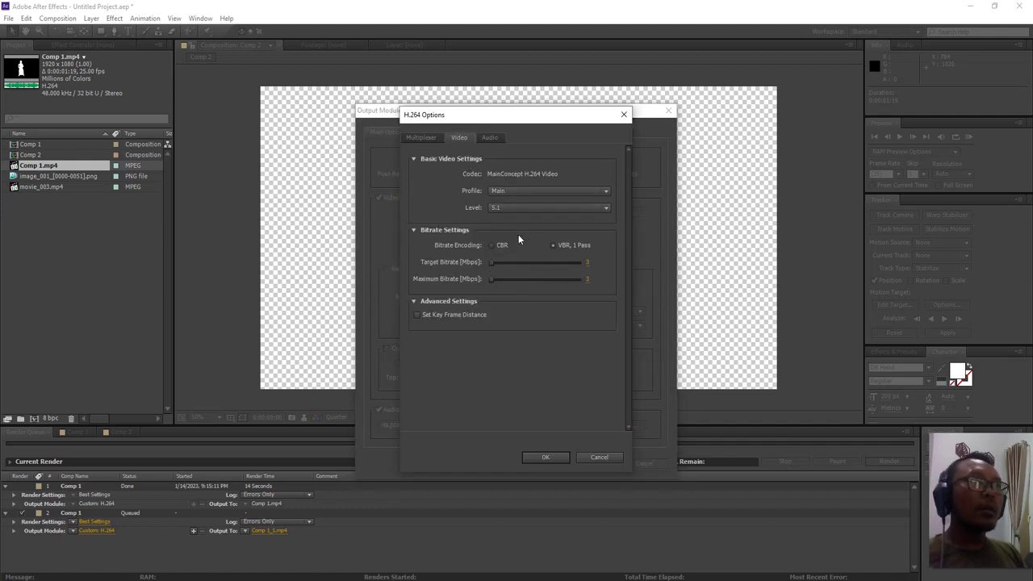
click(434, 136)
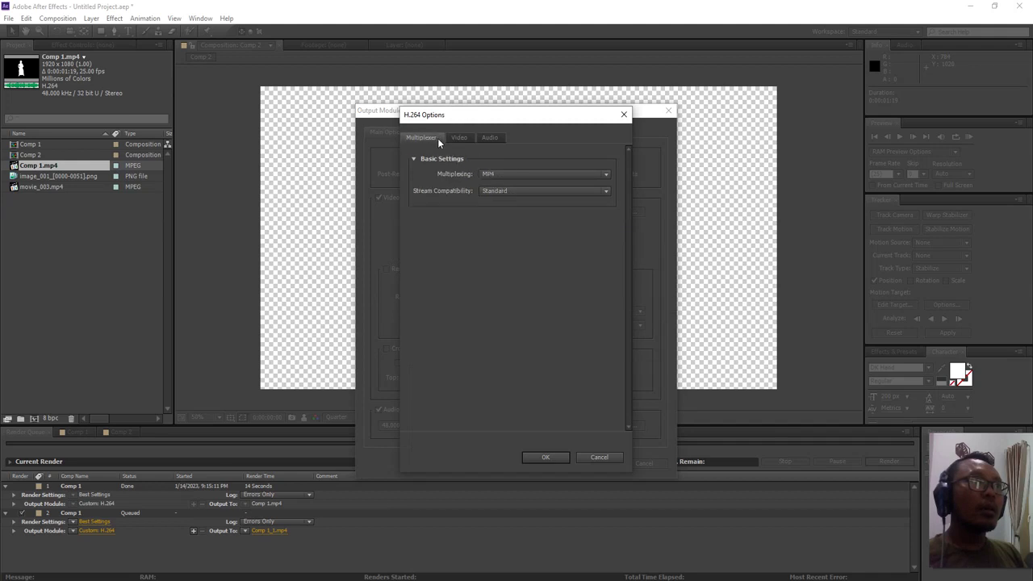
click(624, 115)
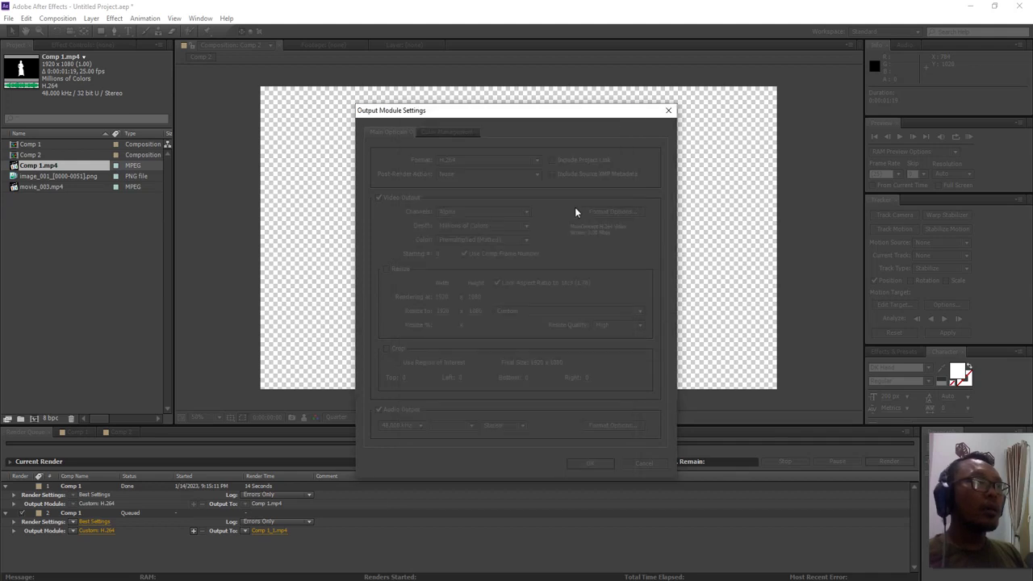
- Switch the output channels from Alpha back to RGB, keeping H.264 as the format
click(472, 226)
click(478, 212)
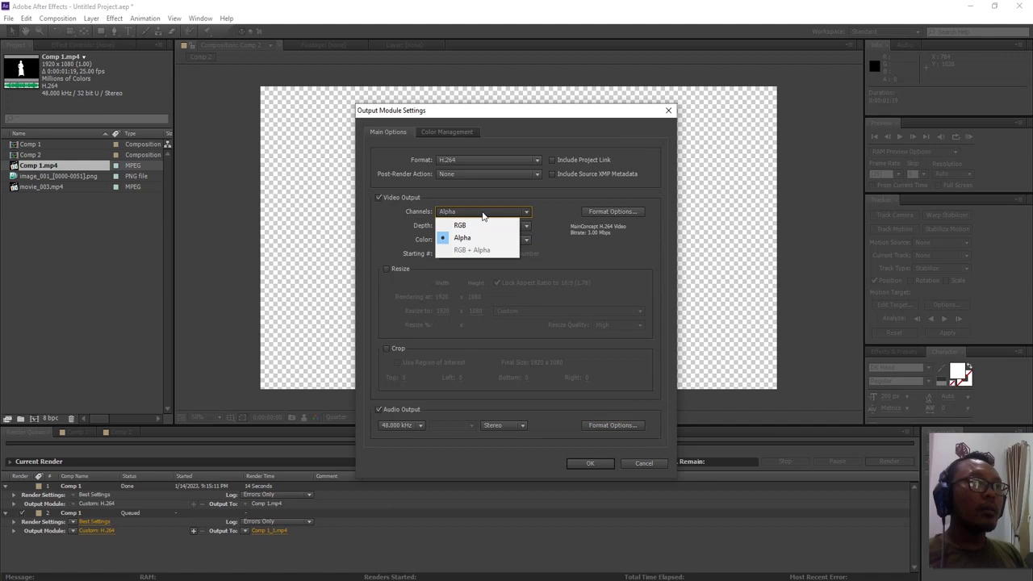
click(480, 222)
click(512, 211)
click(482, 161)
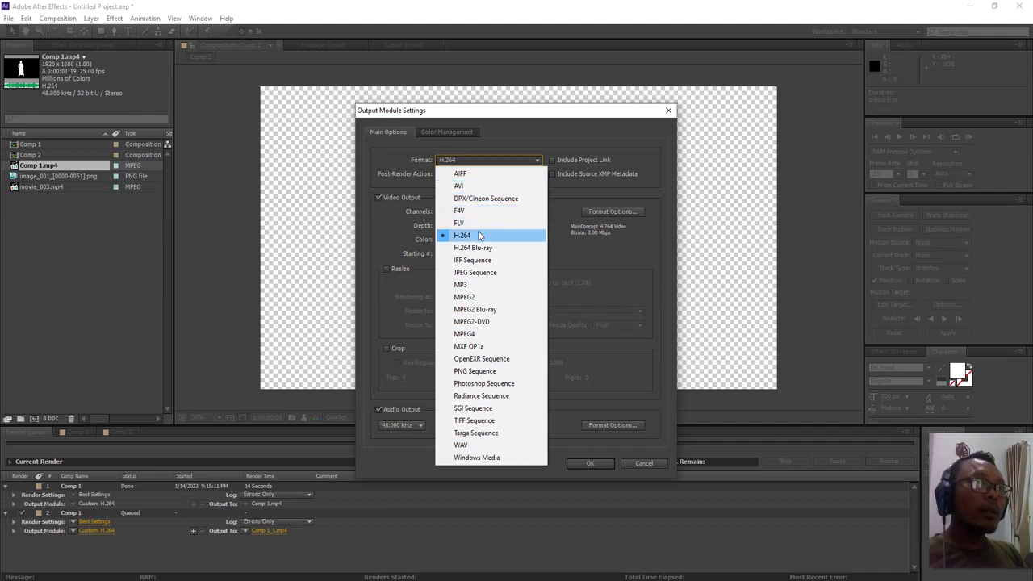
click(503, 235)
click(504, 211)
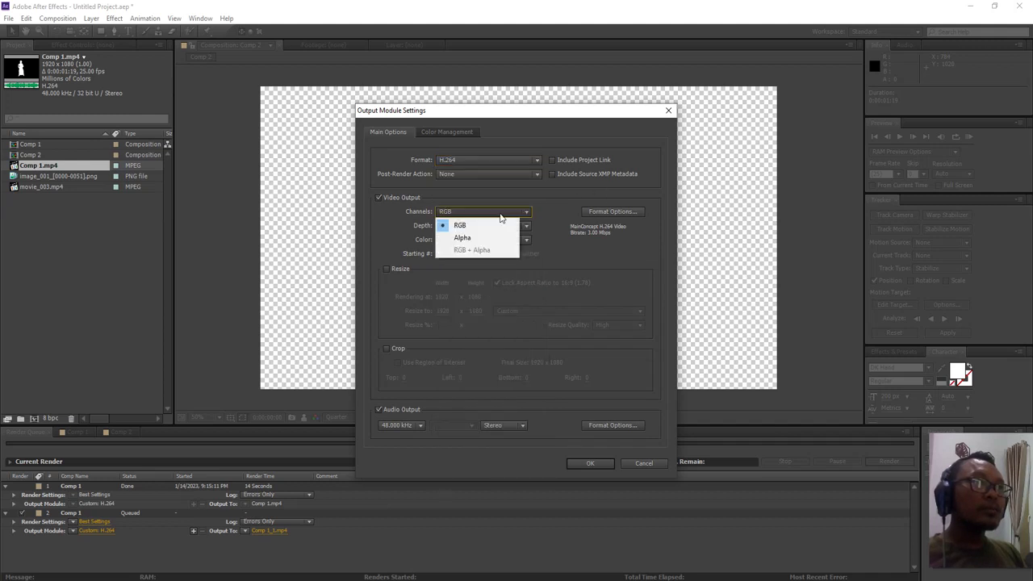
click(566, 201)
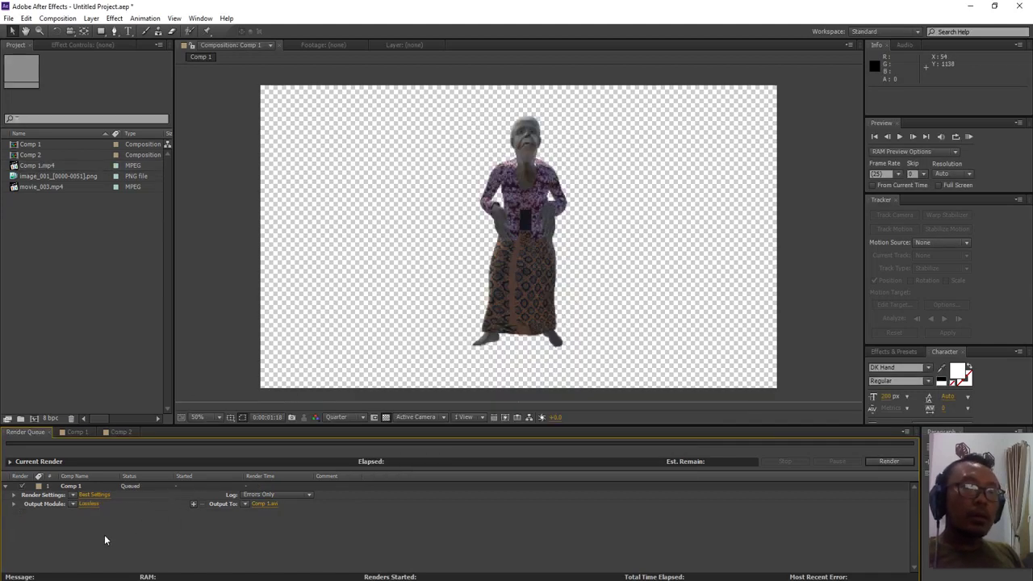
- Set the Lossless AVI output module's Channels to RGB + Alpha and confirm
click(74, 503)
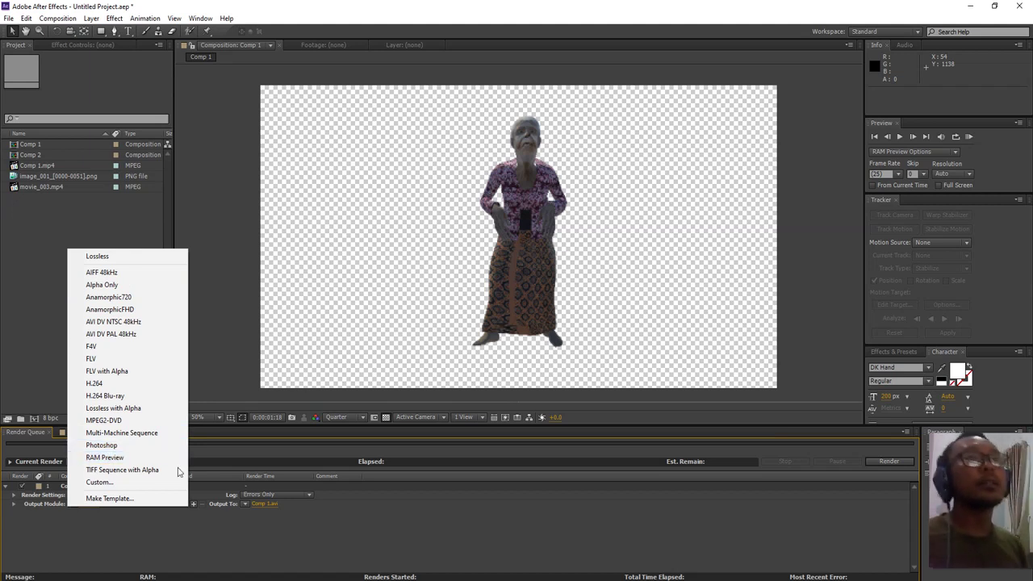
click(158, 534)
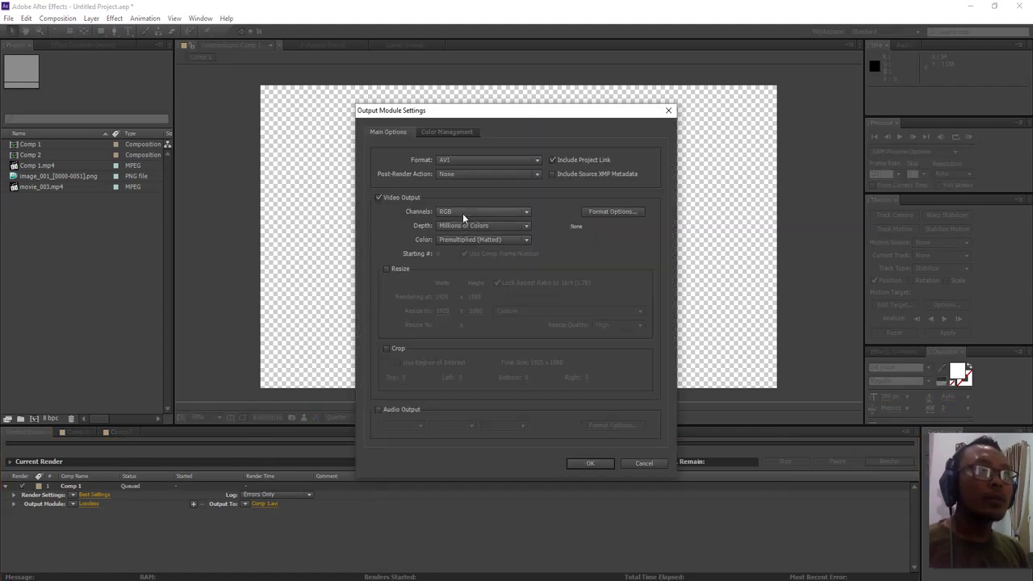
click(462, 213)
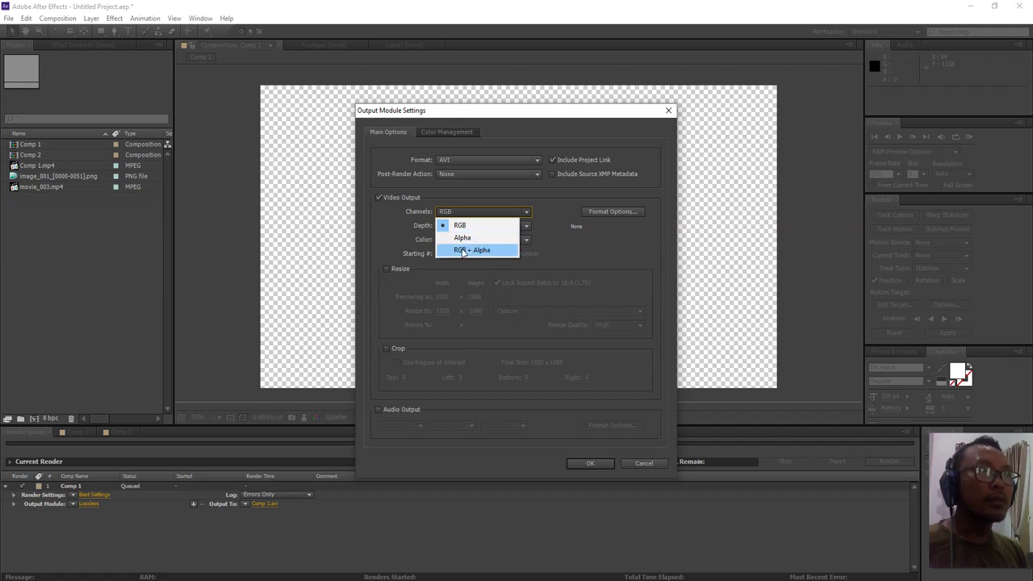
click(475, 251)
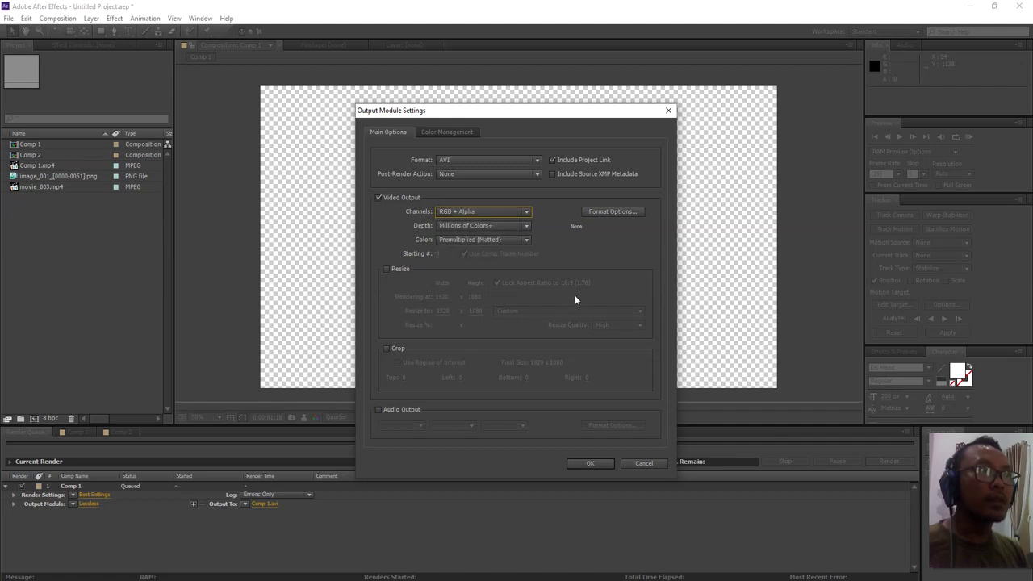
click(611, 462)
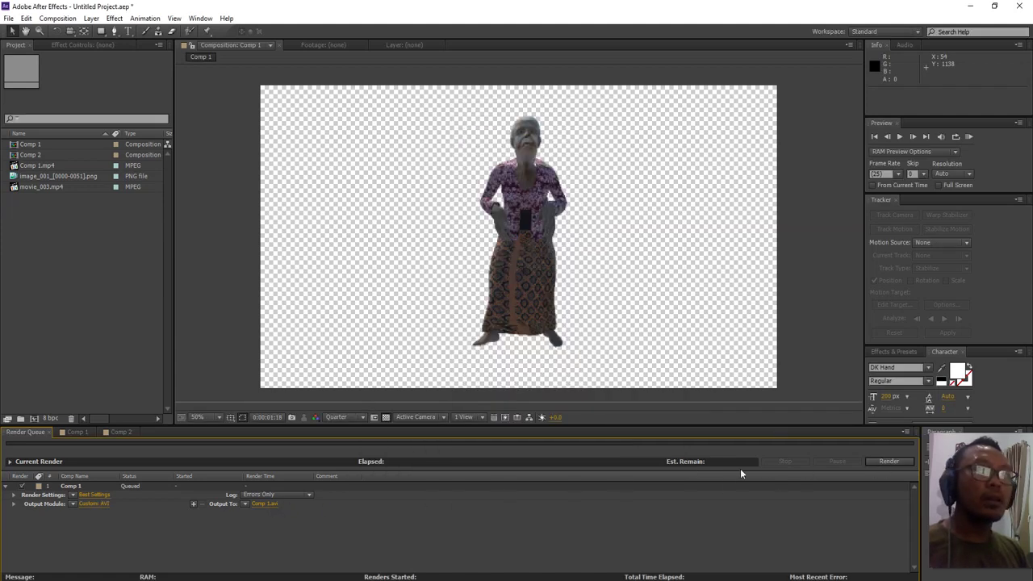
- Render Comp 1 to Comp 1.avi and import the AVI into the project
click(879, 461)
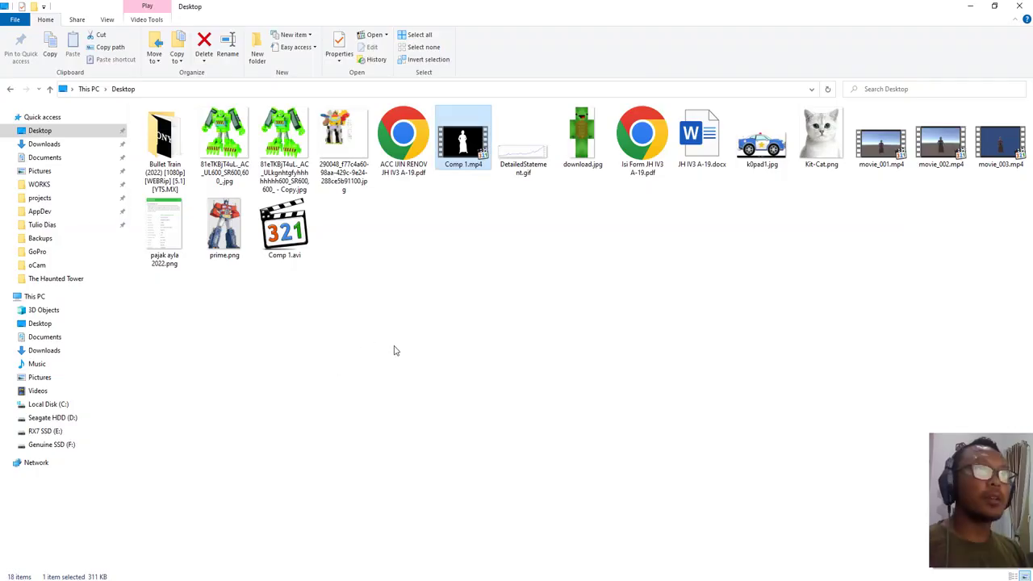
click(284, 230)
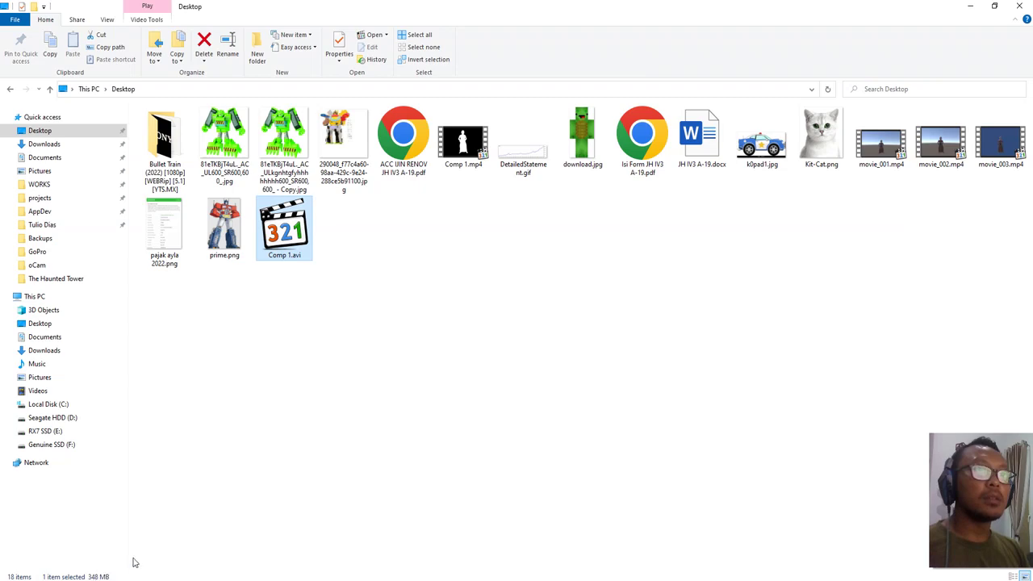
mouse_move(282, 261)
mouse_down()
mouse_move(539, 368)
mouse_move(552, 388)
mouse_move(91, 304)
mouse_move(81, 286)
mouse_up()
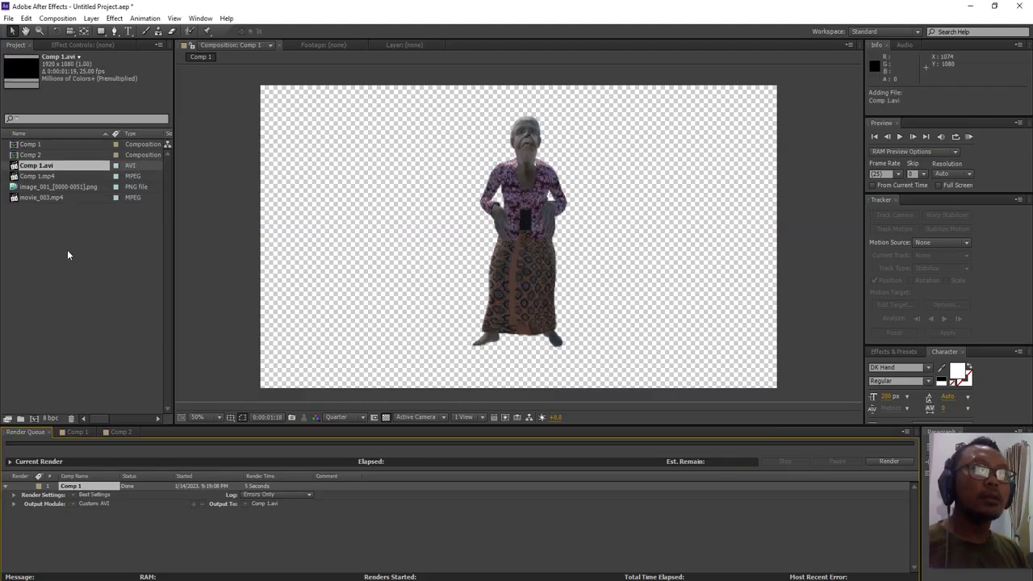
- Place Comp 1.avi beside the original figure in Comp 1 to compare, then delete it
mouse_move(50, 169)
mouse_down()
mouse_move(79, 367)
mouse_move(62, 422)
mouse_move(73, 371)
mouse_move(78, 436)
mouse_move(55, 216)
mouse_up()
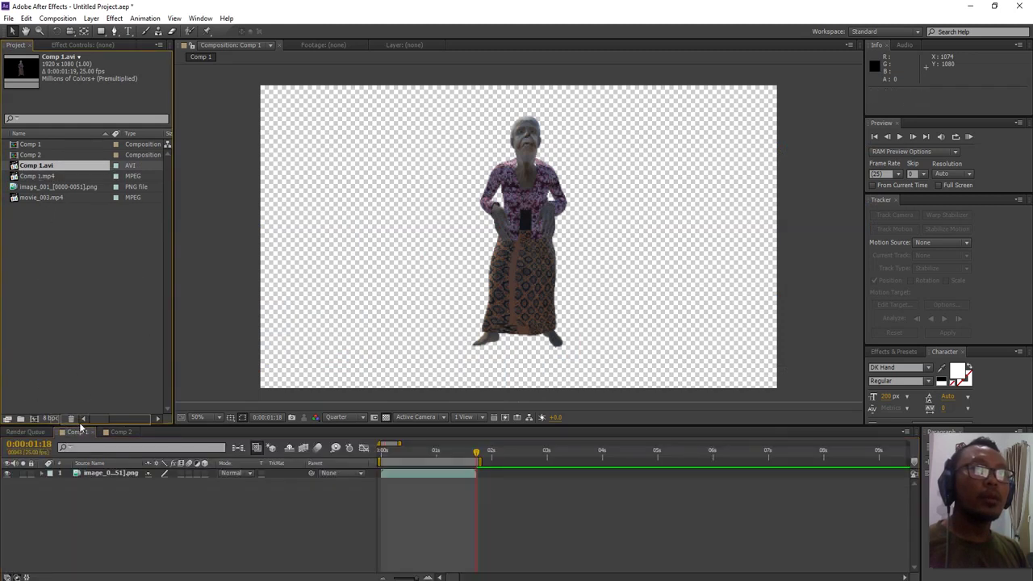
drag(39, 168, 101, 471)
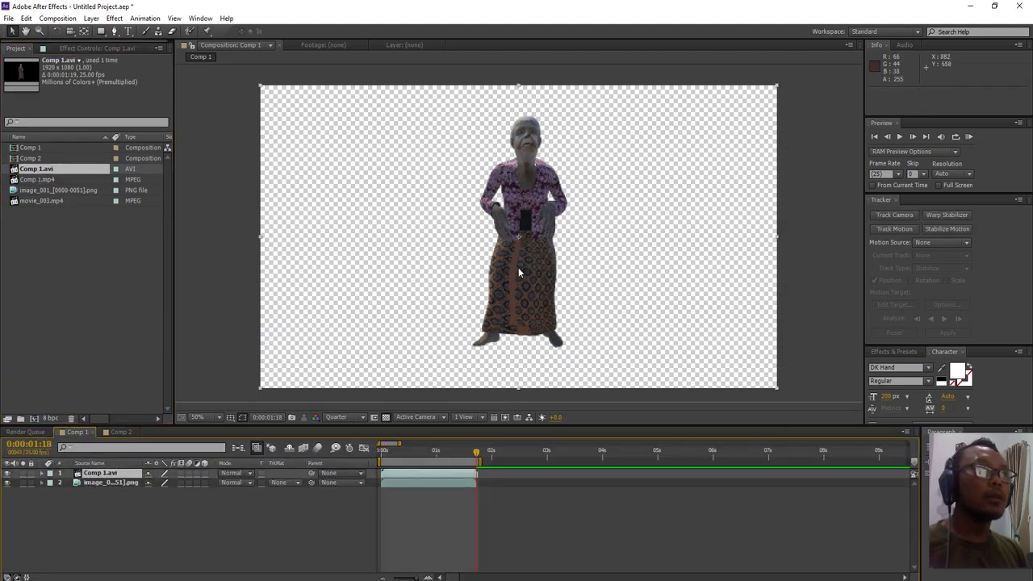
mouse_move(531, 254)
mouse_down()
mouse_move(424, 259)
mouse_move(344, 244)
mouse_move(365, 210)
mouse_up()
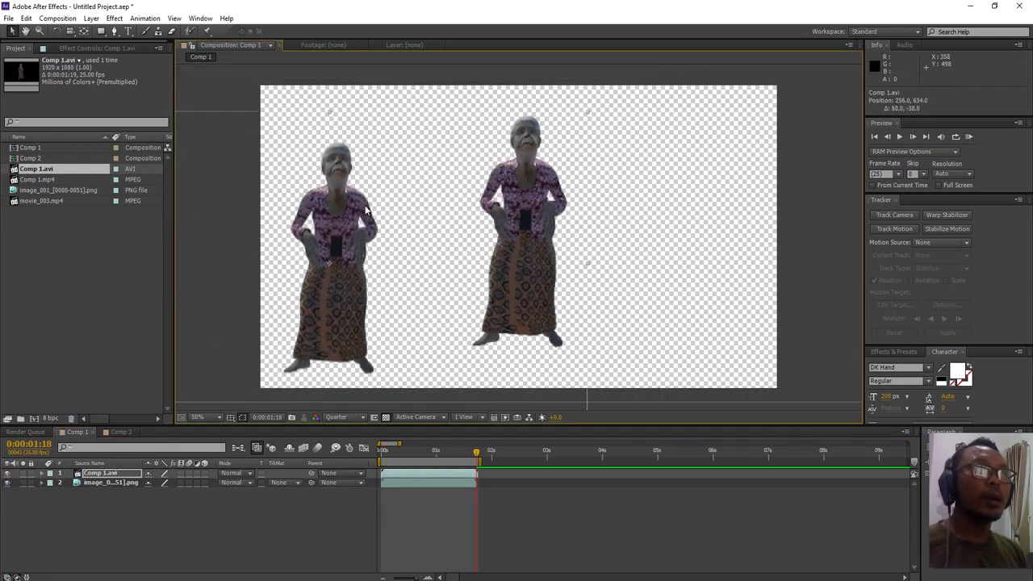
drag(377, 297, 417, 250)
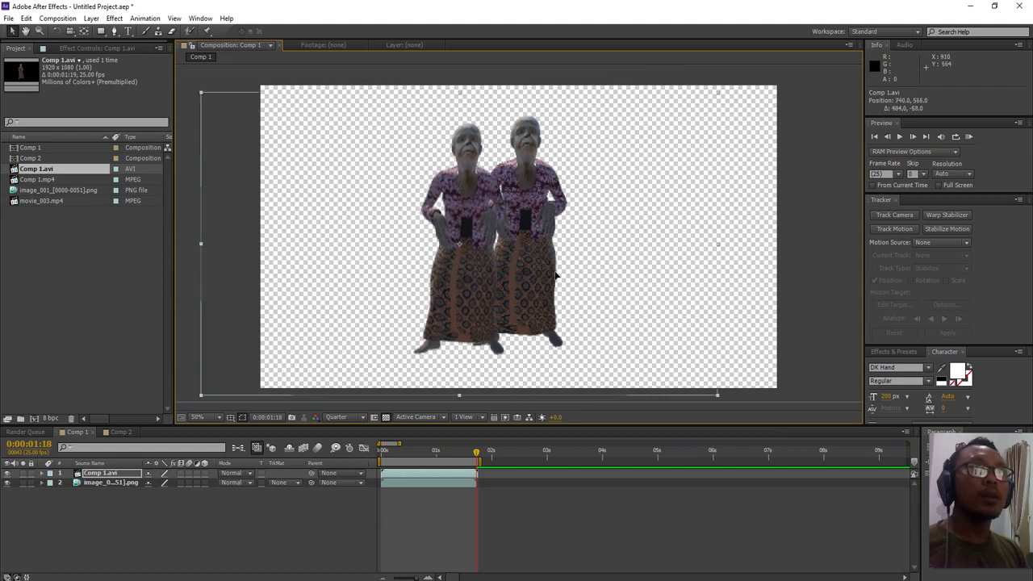
key(Delete)
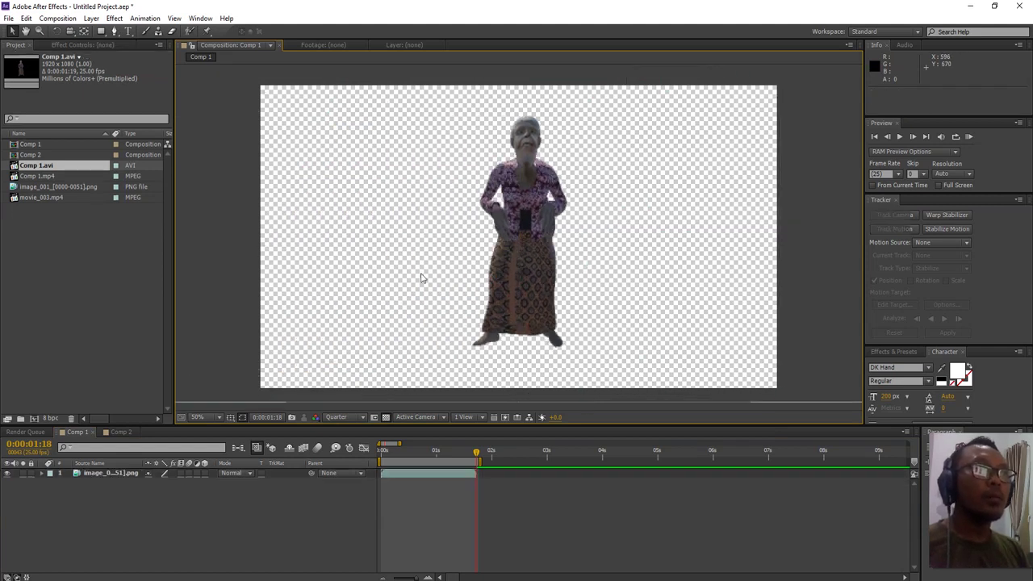
click(25, 432)
- Duplicate the Comp 1 render item, set it to FLV with Alpha, and render Comp 1_1.flv
click(87, 489)
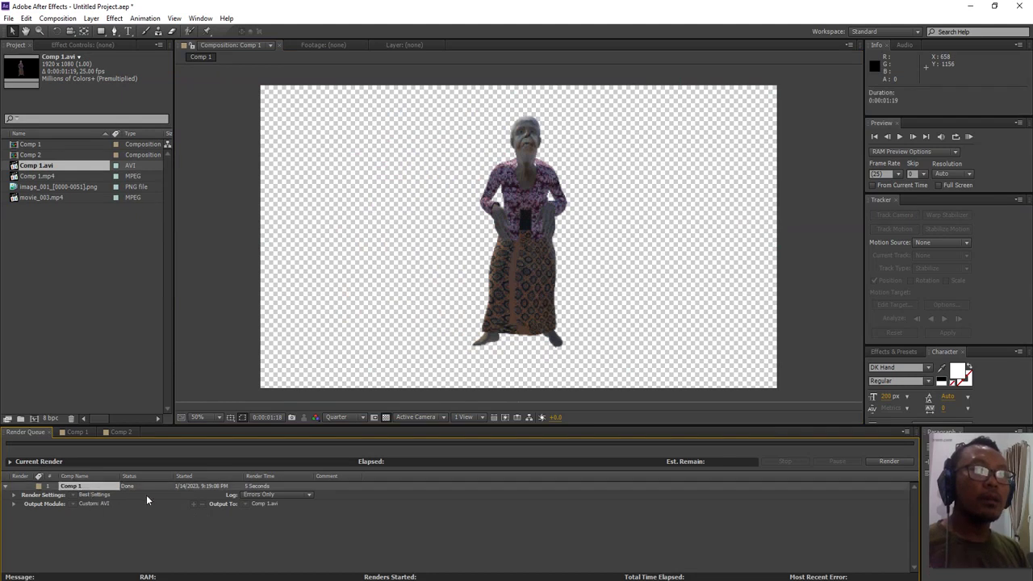
key(ctrl+d)
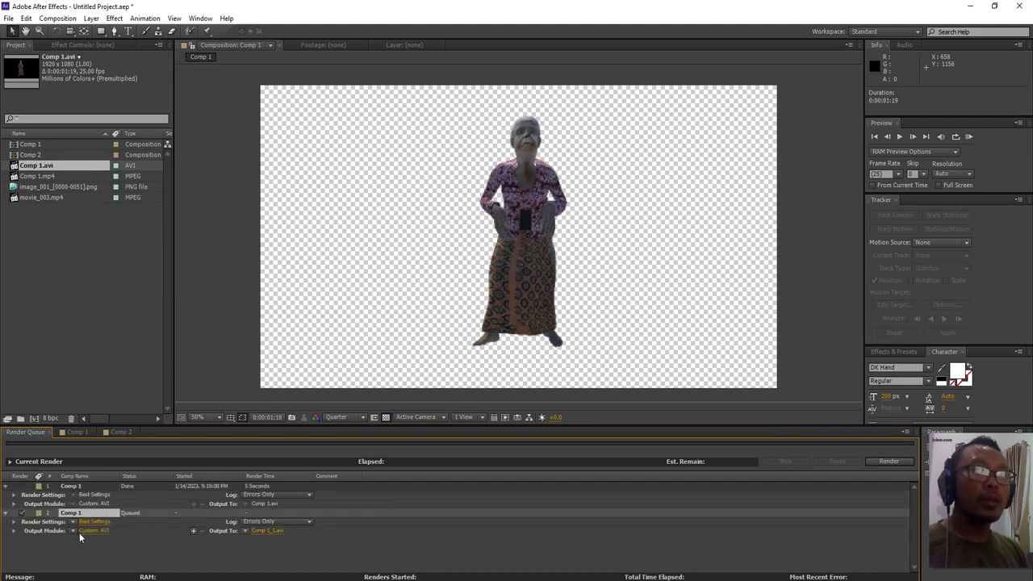
click(74, 531)
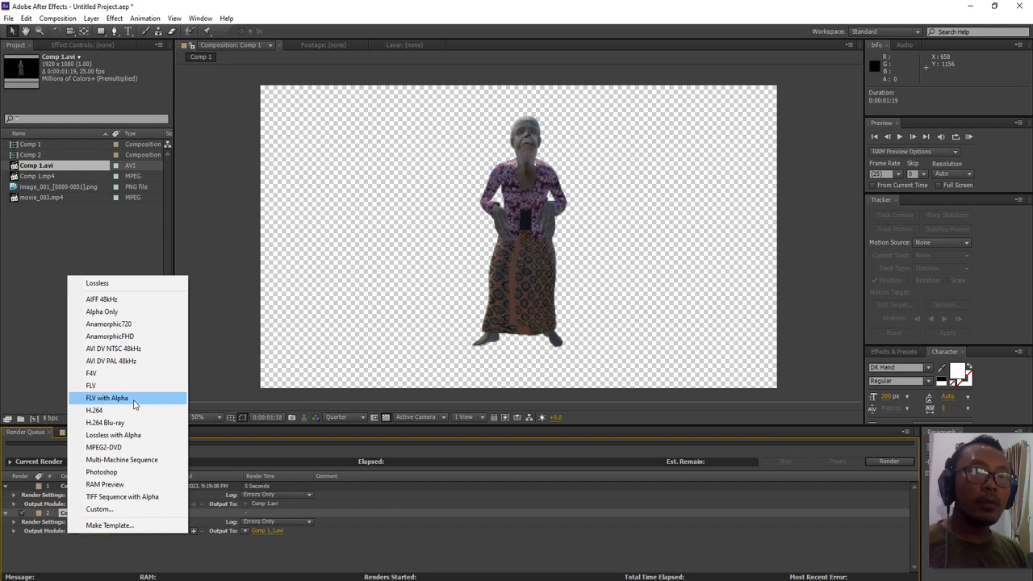
click(134, 398)
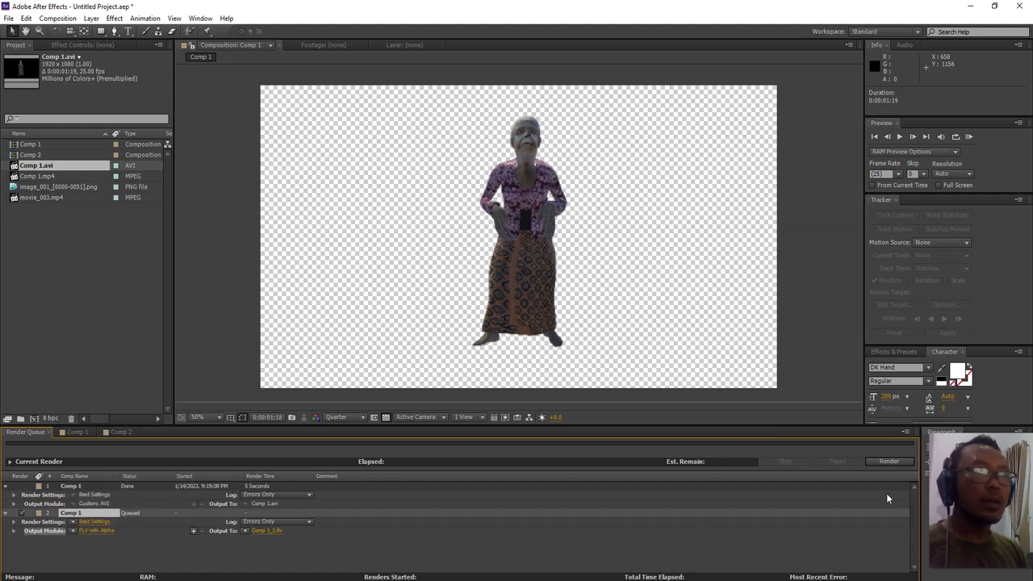
click(888, 461)
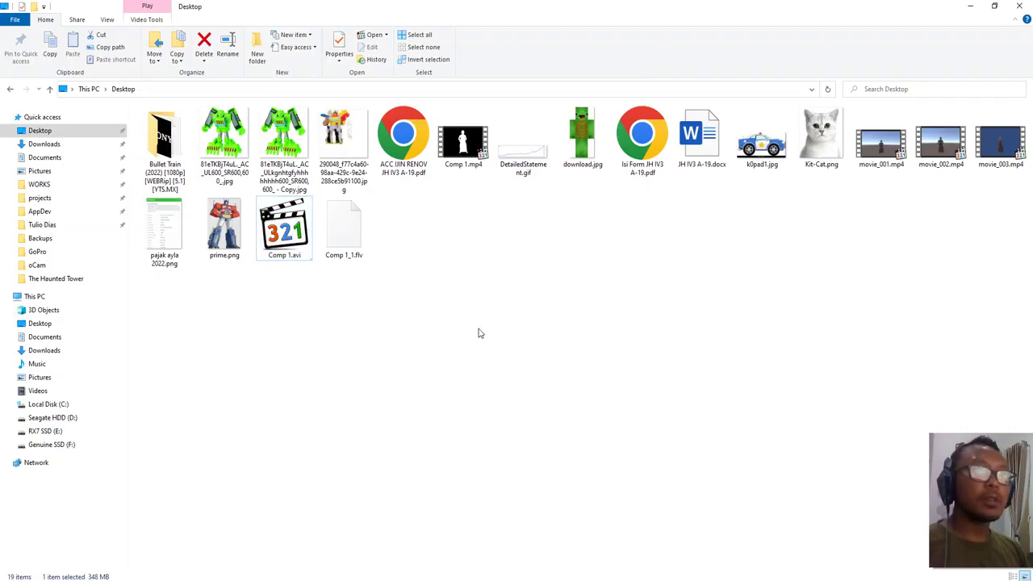
- Refresh the Desktop folder so Comp 1_1.flv appears
click(479, 332)
right_click(459, 278)
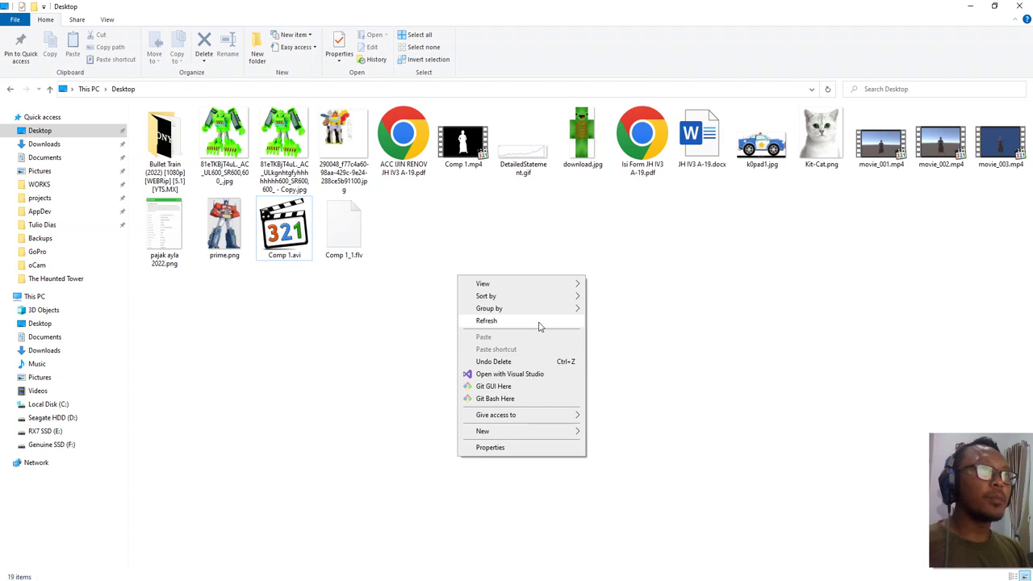
click(539, 323)
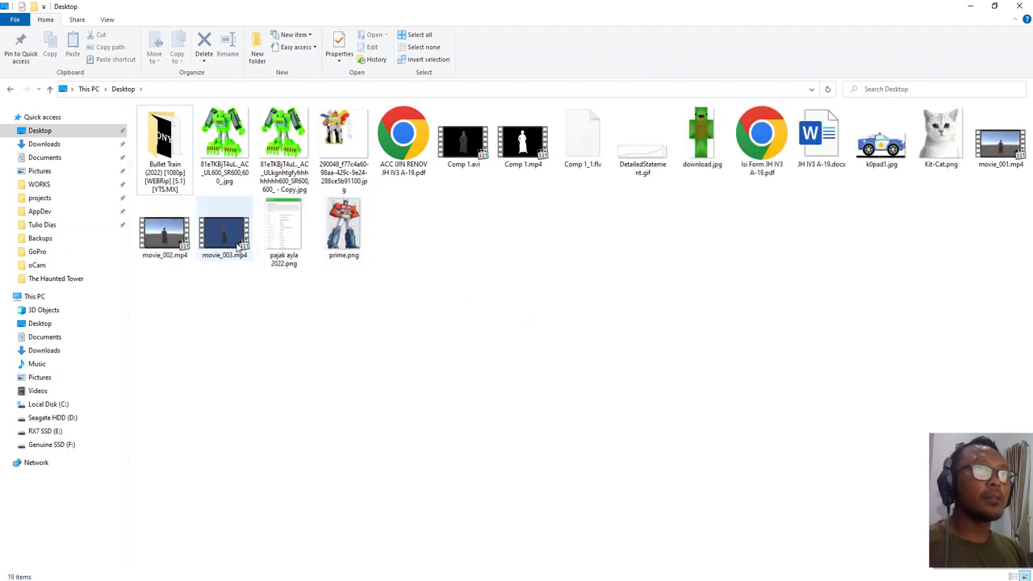
- Compare sizes of Comp 1.mp4, Comp 1.avi (348 MB) and Comp 1_1.flv (612 KB), then drag the FLV toward After Effects
click(529, 160)
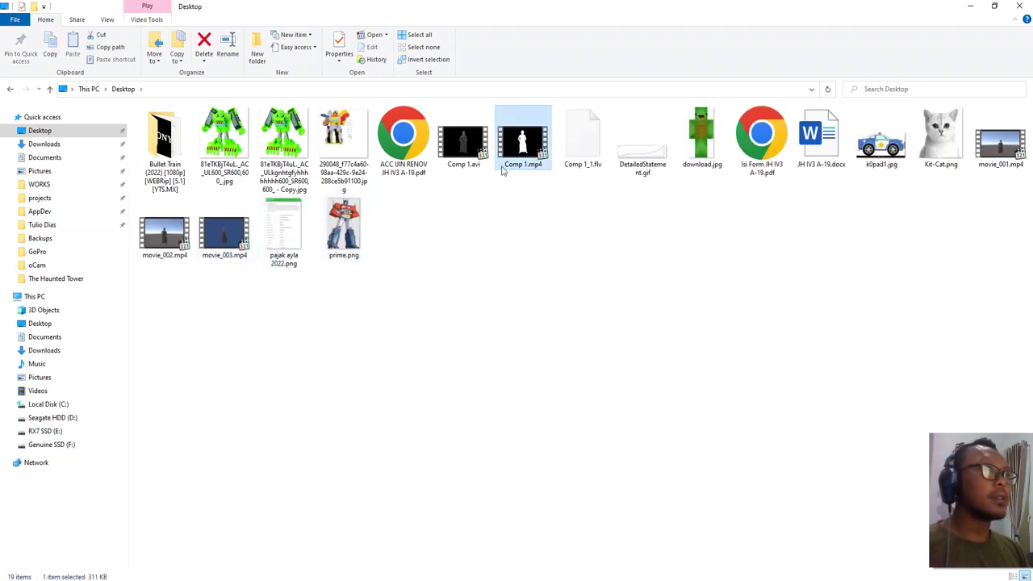
click(482, 166)
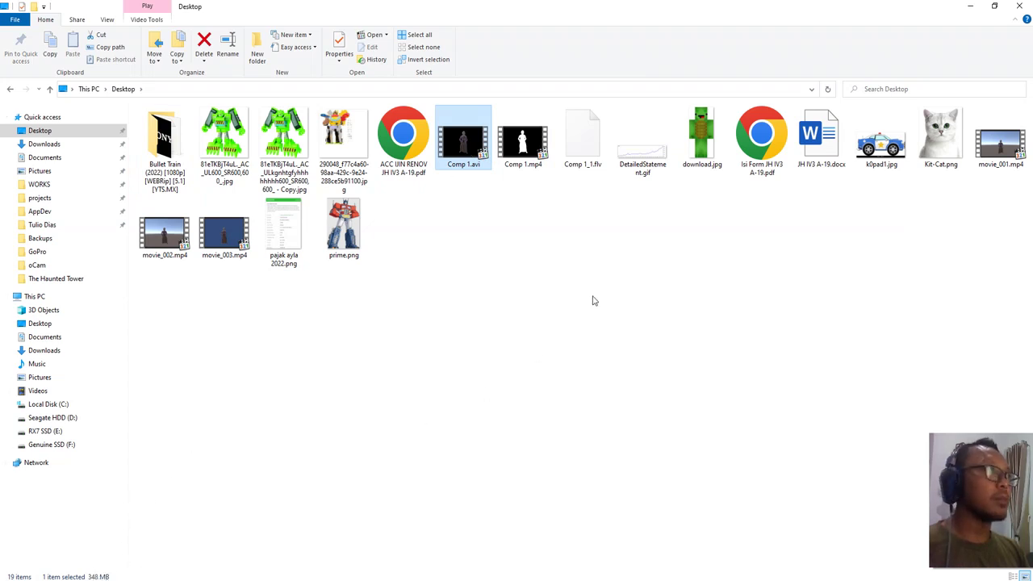
click(585, 145)
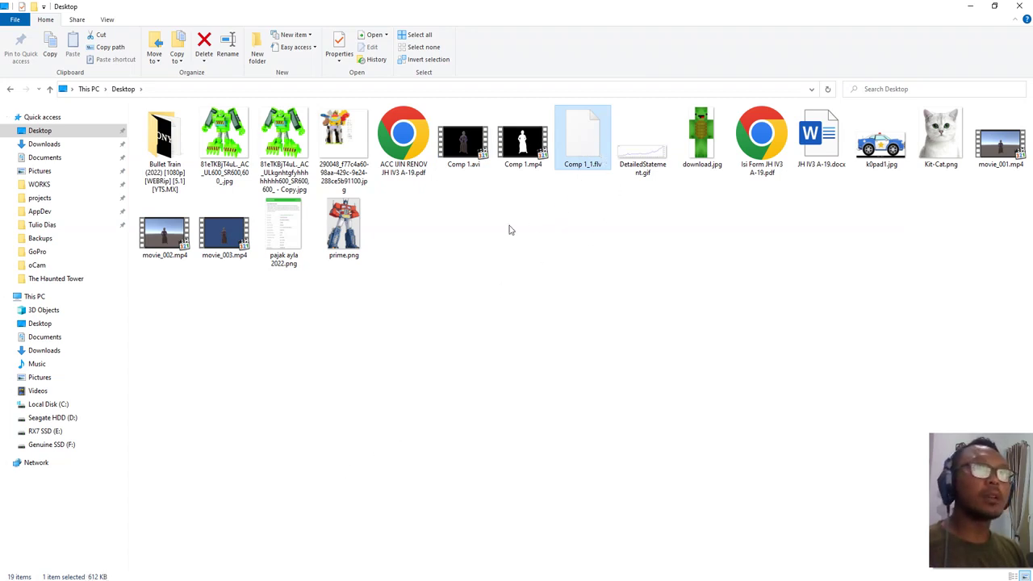
drag(579, 155, 85, 307)
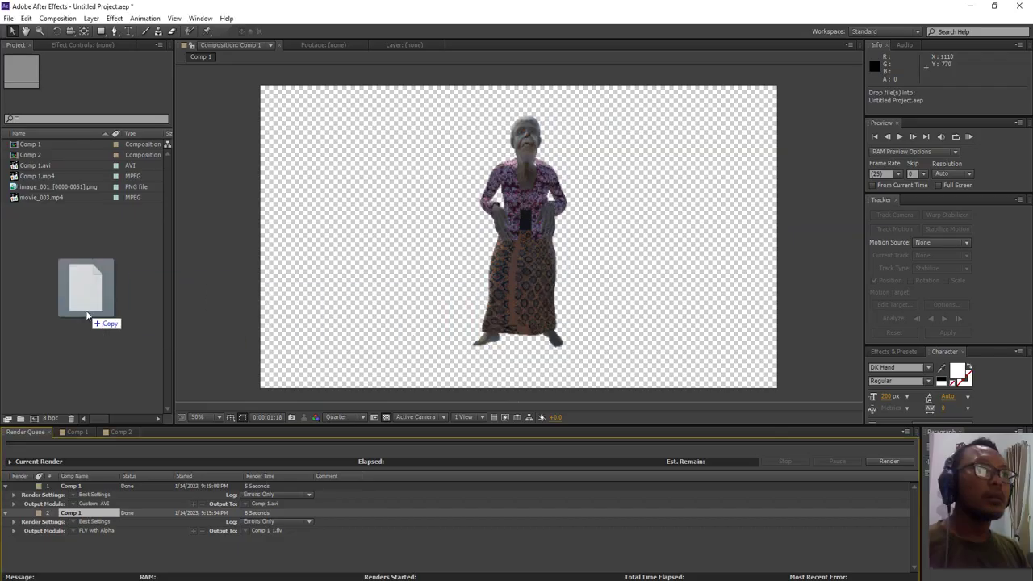
- Add Comp 1_1.flv as a layer in Comp 1, placed left of the original figure
mouse_move(61, 187)
mouse_down()
mouse_move(100, 431)
mouse_move(88, 436)
mouse_move(80, 474)
mouse_up()
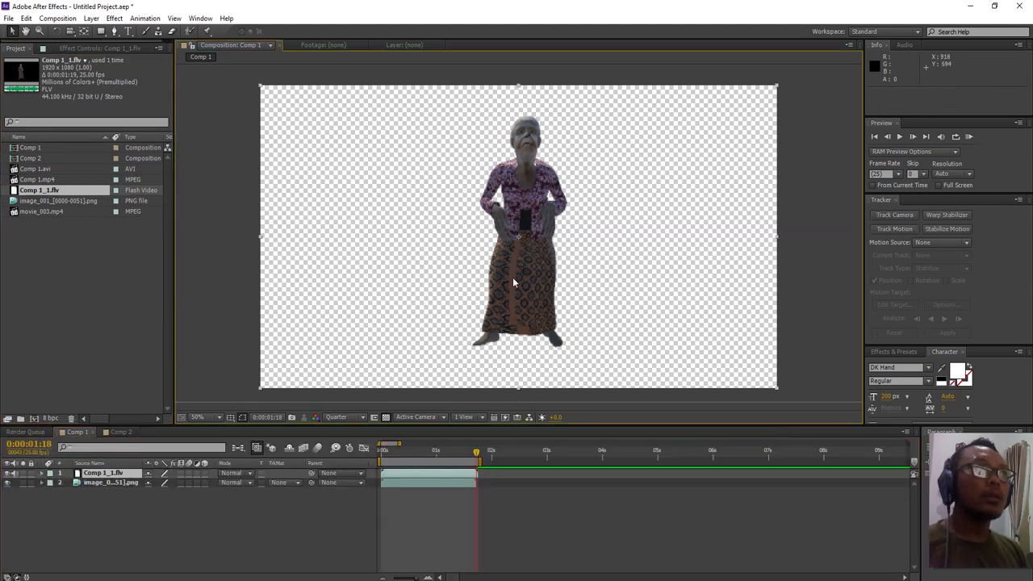
drag(512, 277, 371, 288)
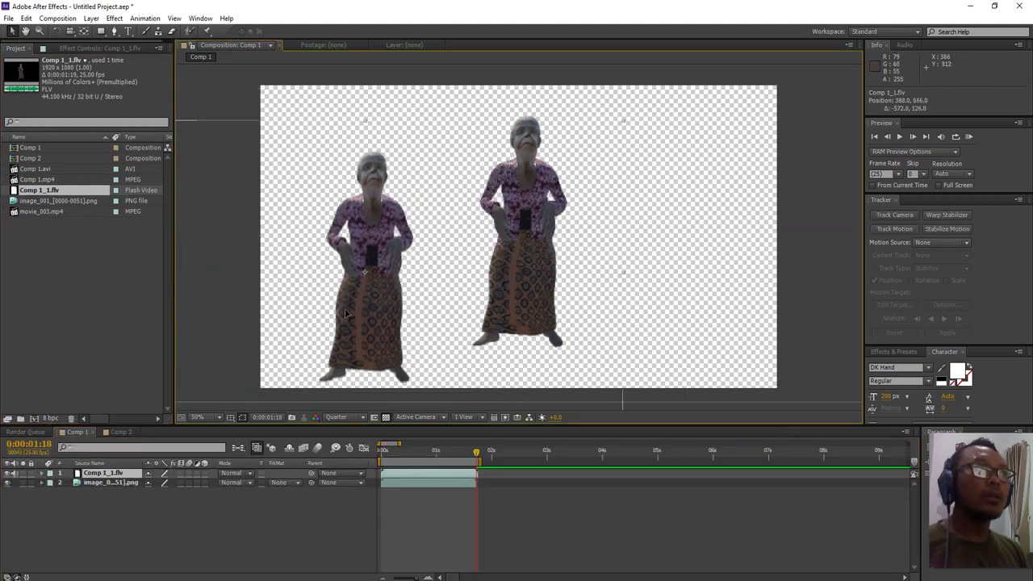
click(120, 473)
drag(303, 326, 291, 340)
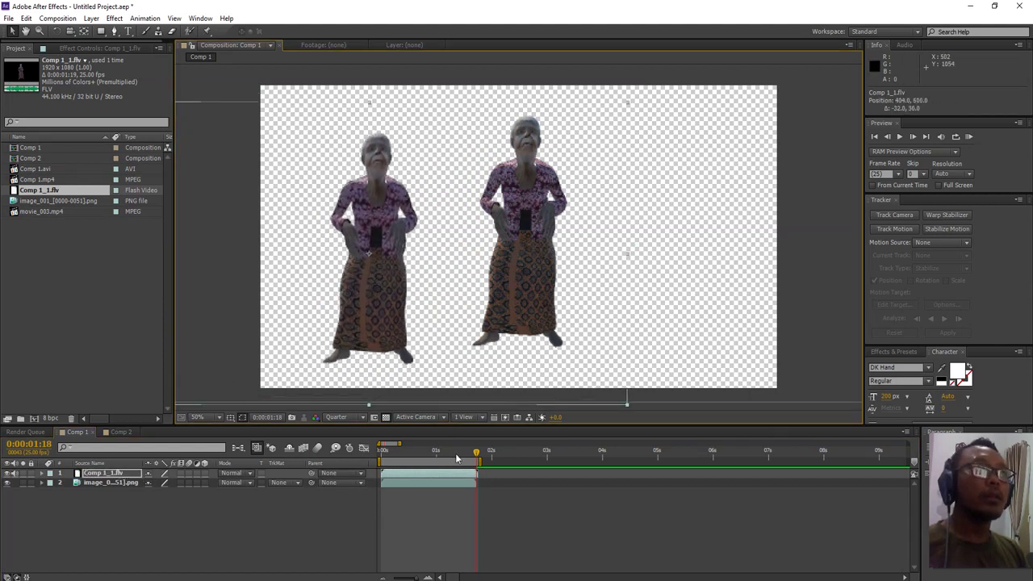
- Set the viewer resolution to Full and shift the FLV figure up and right
click(422, 458)
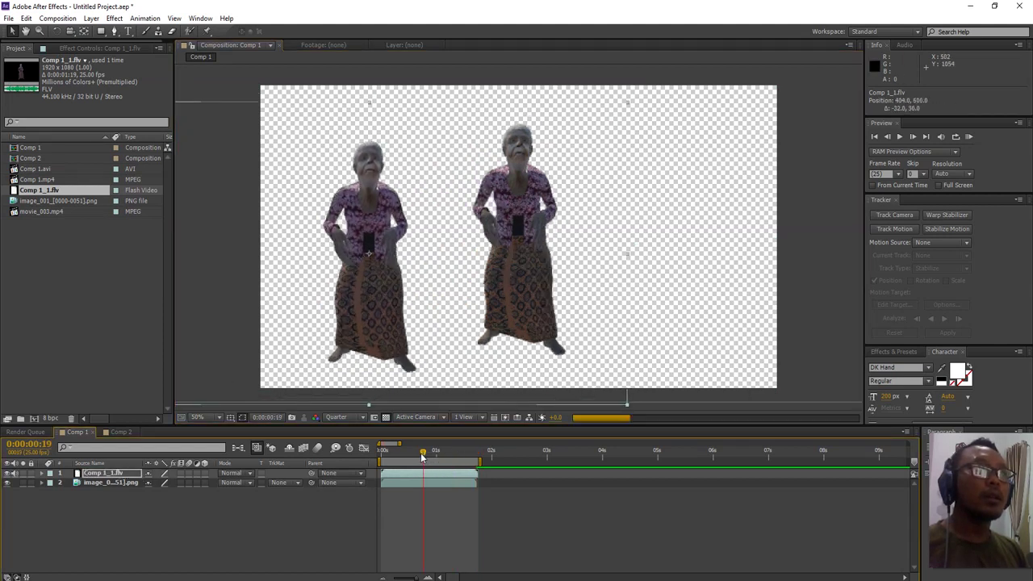
click(345, 417)
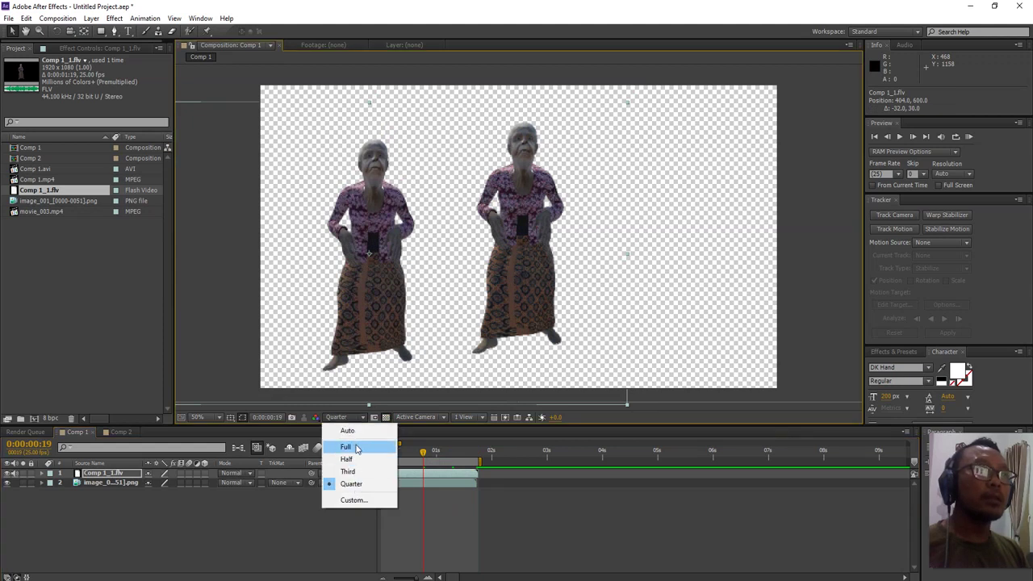
click(347, 447)
drag(386, 343, 410, 303)
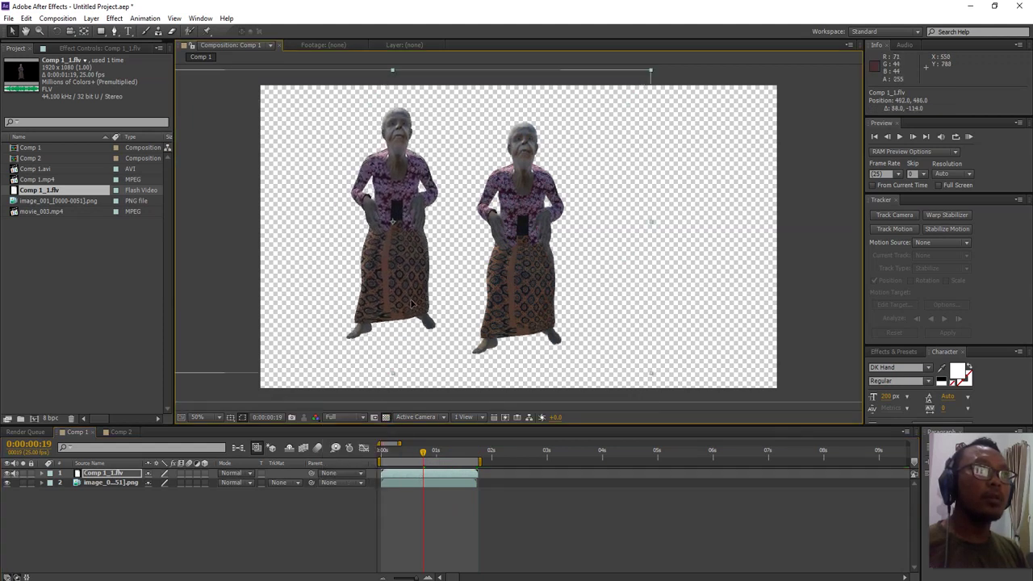
key(alt+Tab)
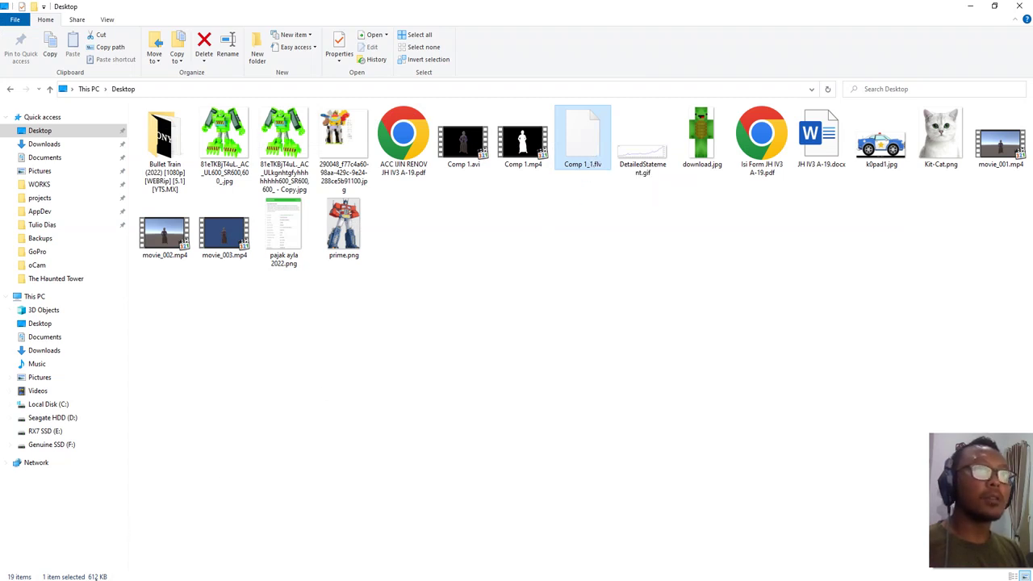
- Scrub to 0:00:01:07 and zoom in to 100% to compare both figures' faces
key(alt+Tab)
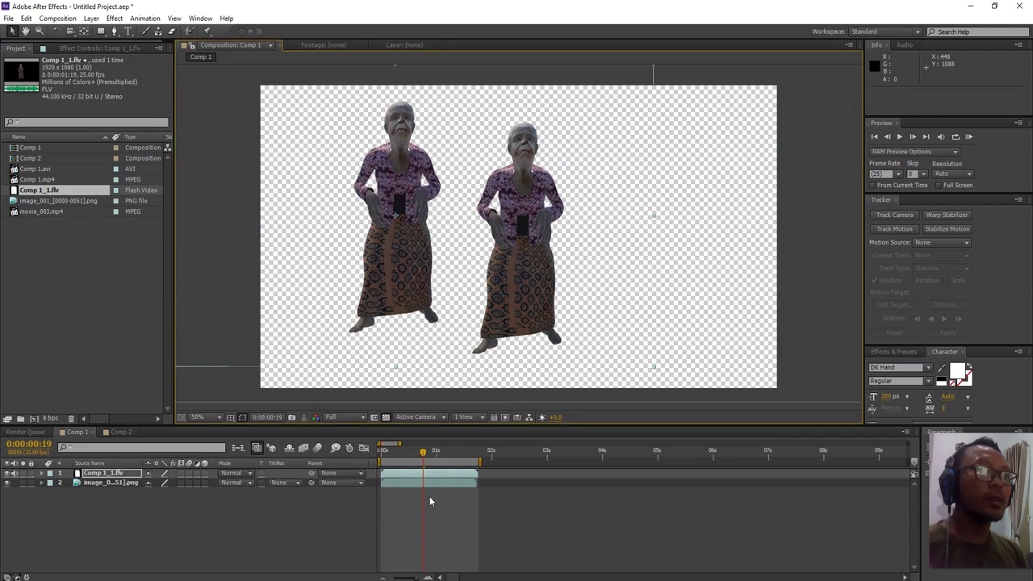
click(446, 452)
drag(446, 455, 453, 458)
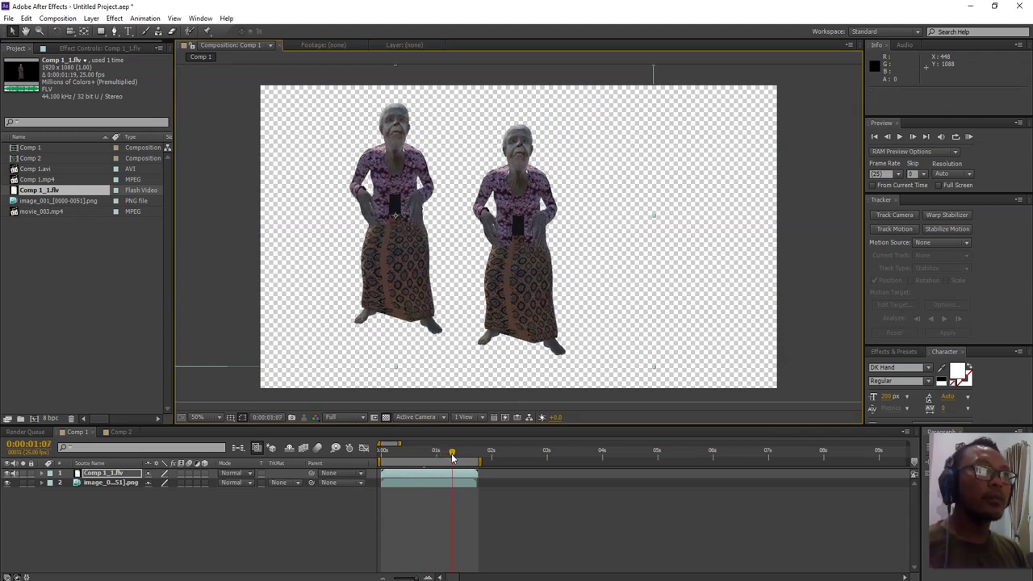
key(period)
key(period)
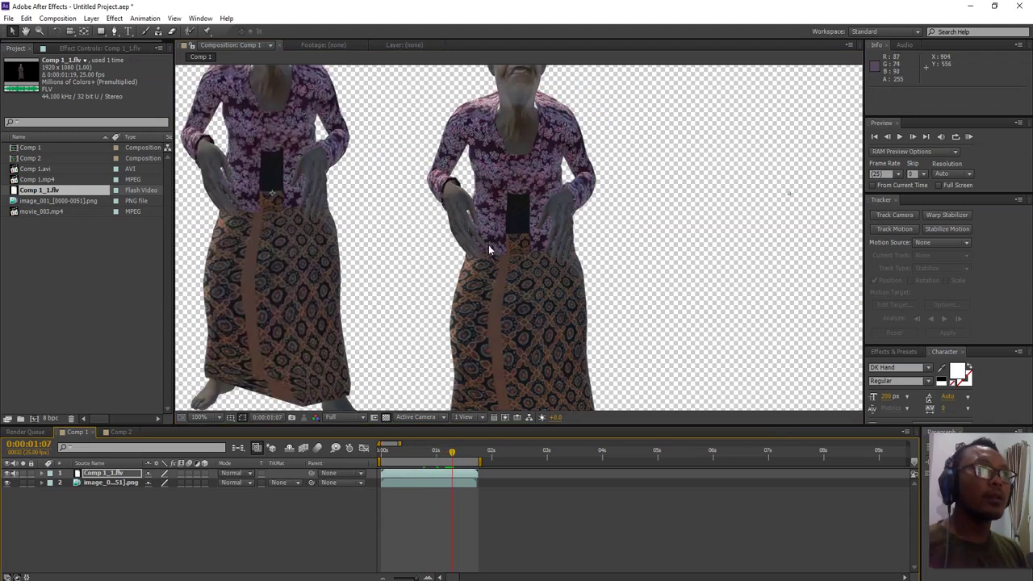
scroll(502, 299, up, 1)
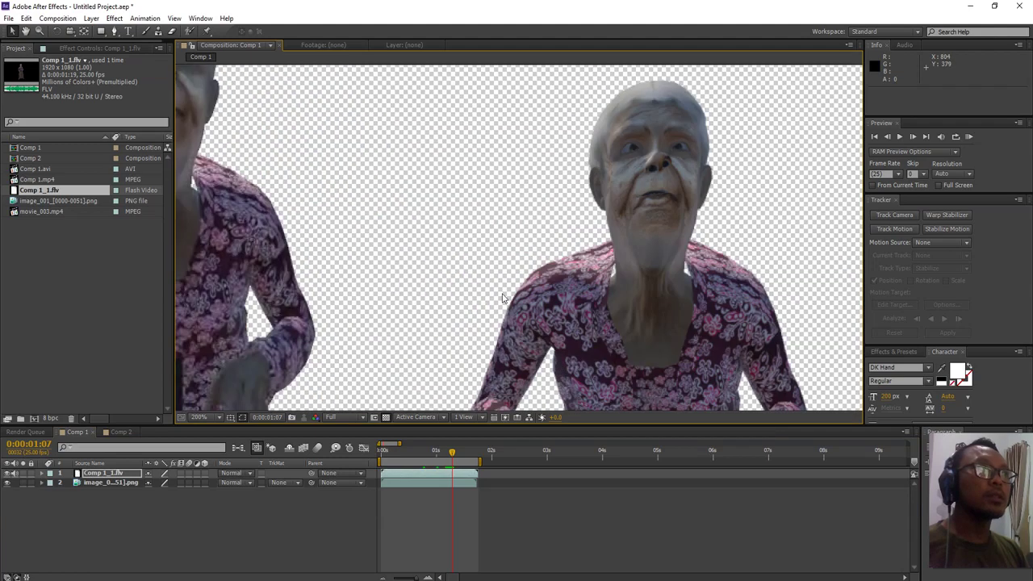
middle_drag(502, 298, 525, 317)
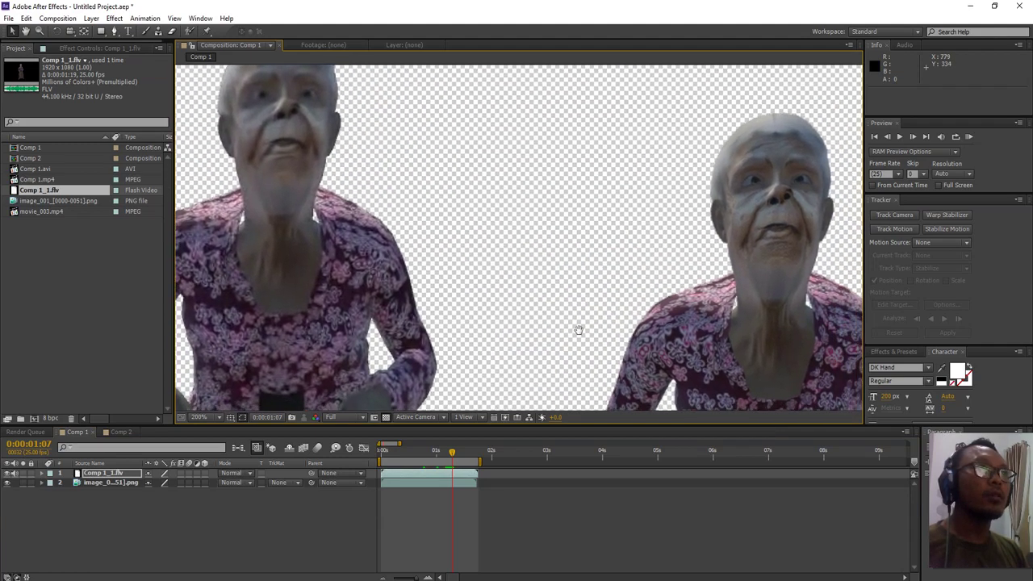
scroll(525, 317, down, 1)
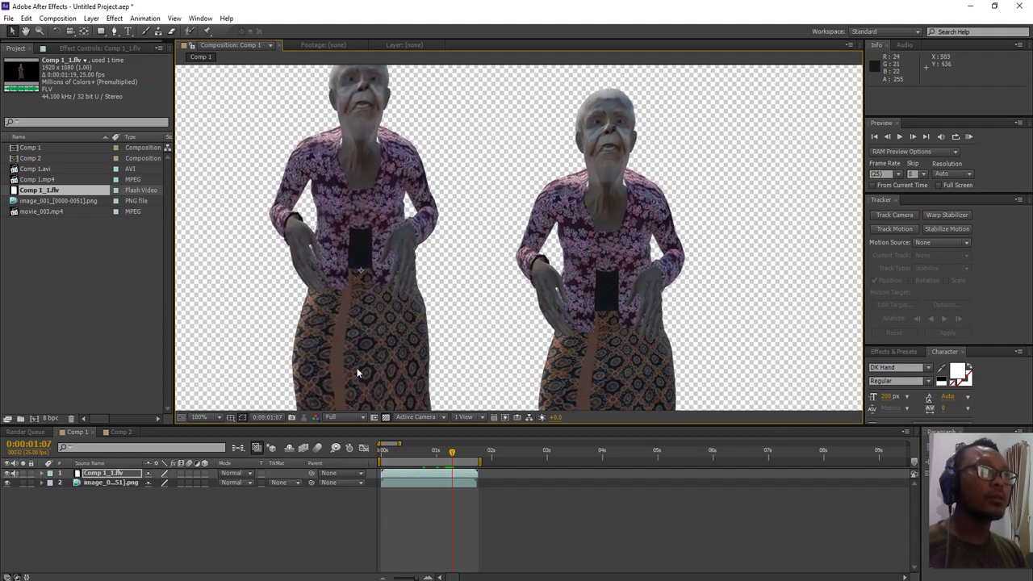
- Move the FLV figure left and the PNG-sequence figure right, side by side
mouse_move(316, 323)
mouse_down()
mouse_move(293, 331)
mouse_move(339, 355)
mouse_up()
scroll(339, 355, down, 1)
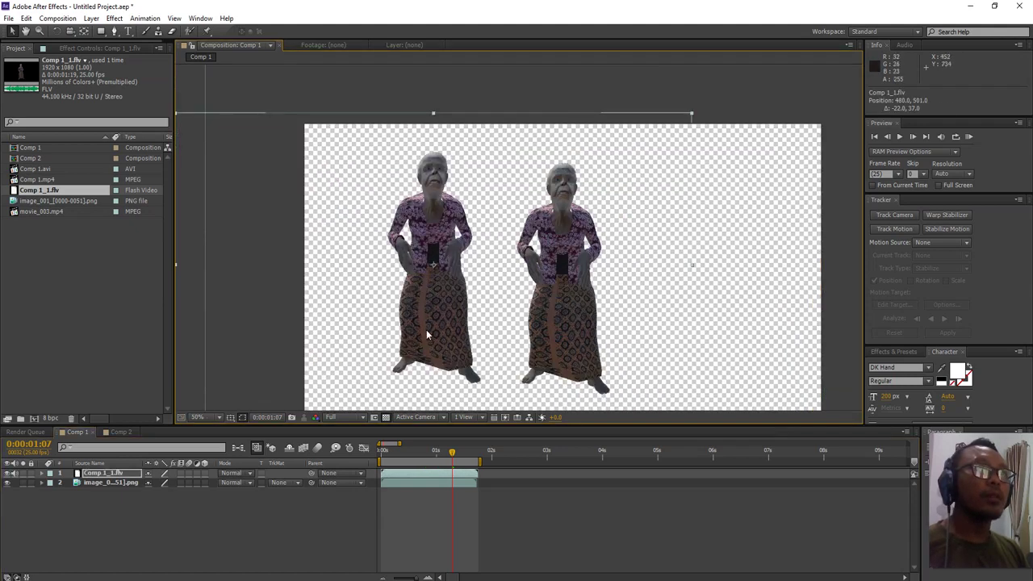
drag(425, 334, 396, 330)
click(409, 483)
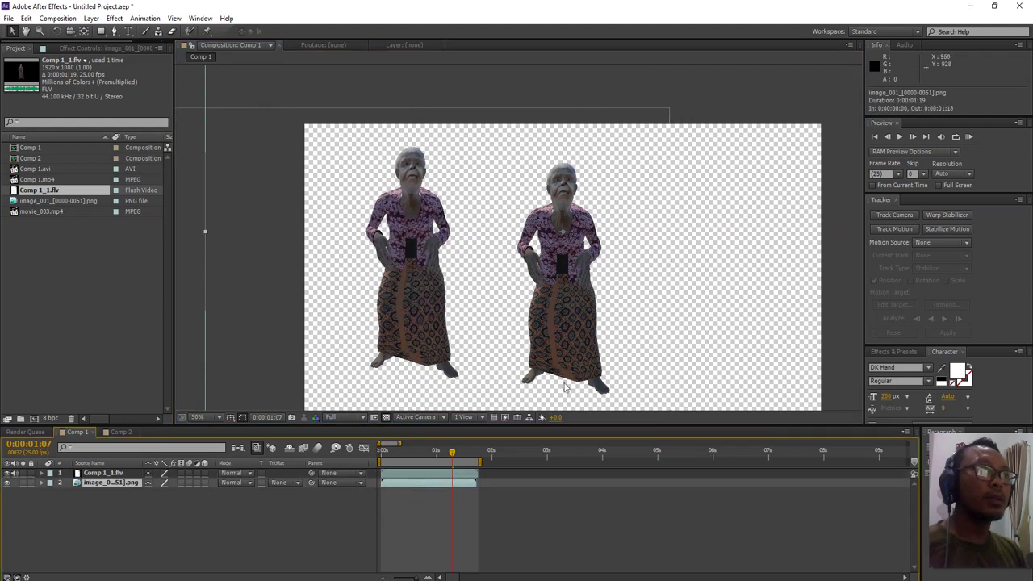
drag(600, 323, 667, 312)
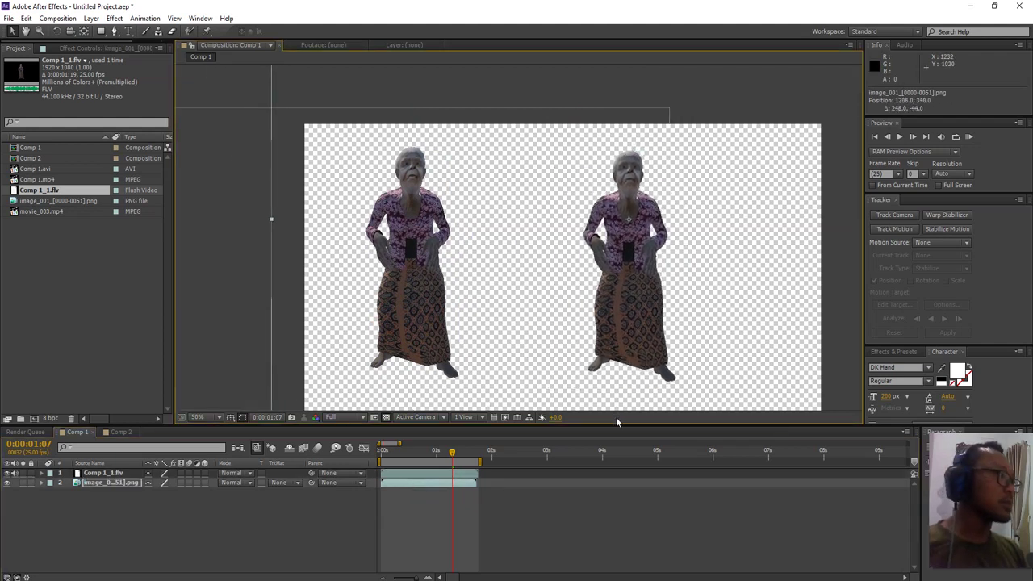
click(537, 525)
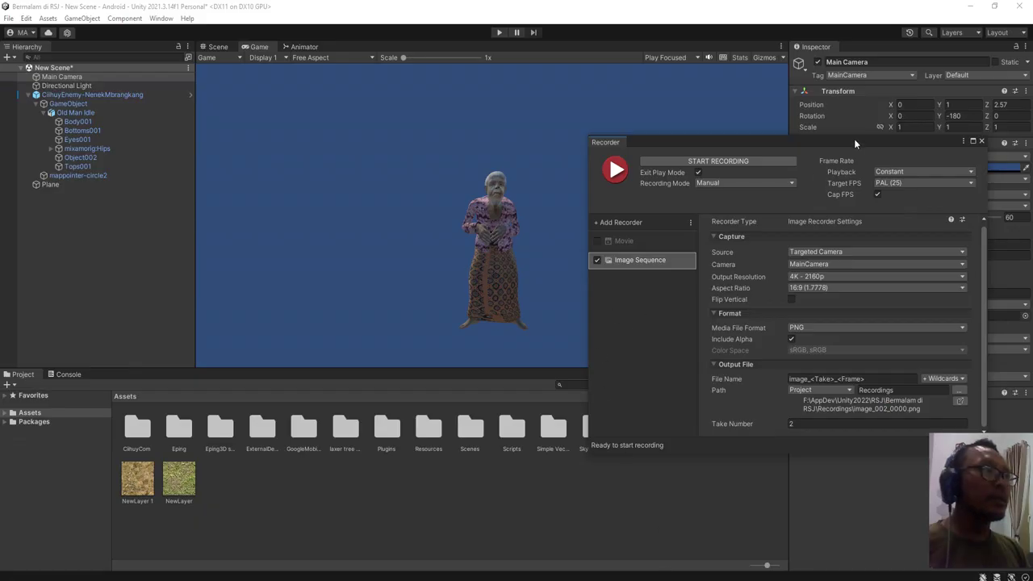
- Reposition Unity's PNG image-sequence Recorder window beside the old-woman character view
drag(847, 144, 845, 82)
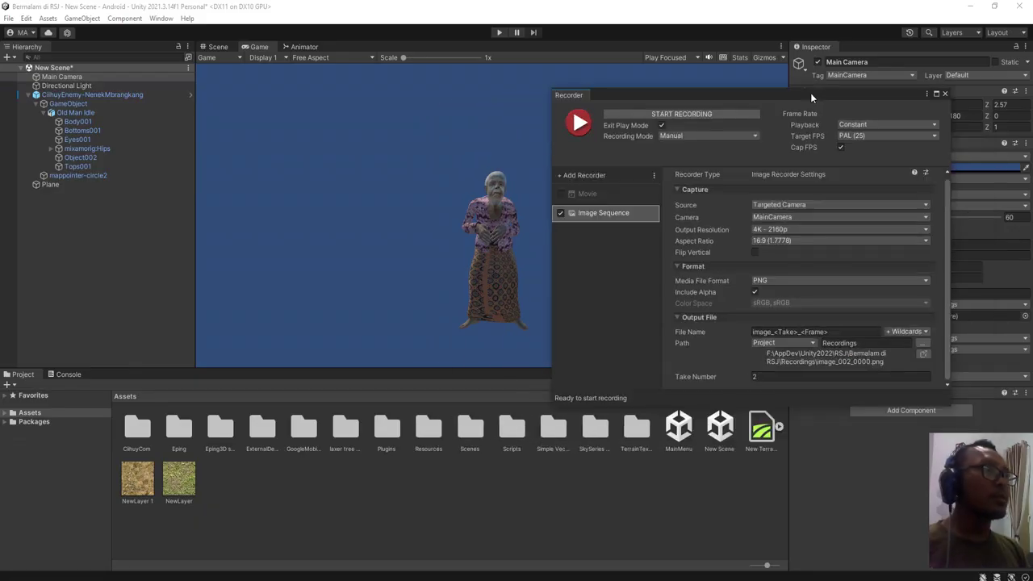
mouse_move(844, 77)
mouse_down()
mouse_move(858, 72)
mouse_move(853, 165)
mouse_move(821, 125)
mouse_move(798, 147)
mouse_move(810, 105)
mouse_up()
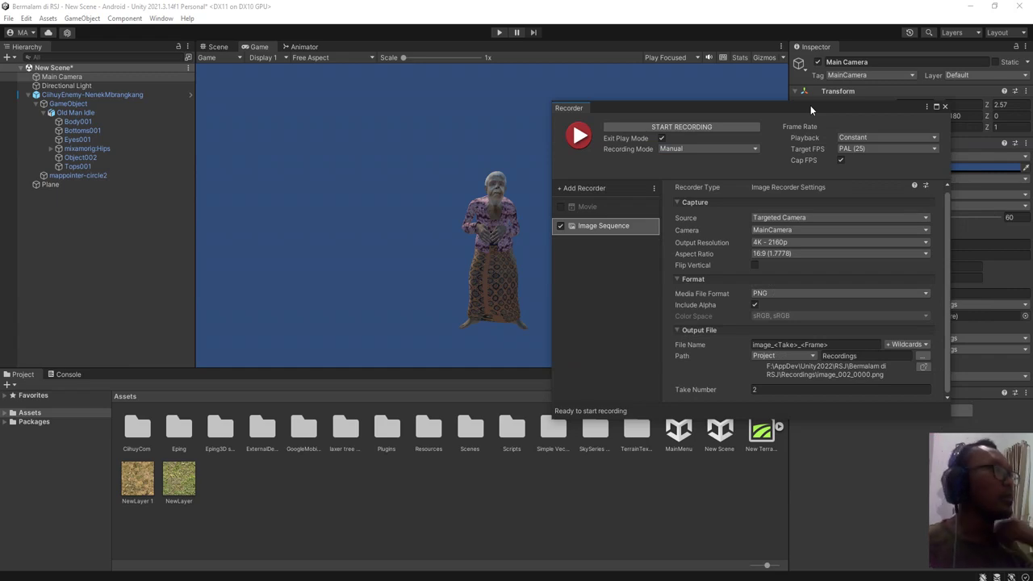
drag(809, 105, 814, 137)
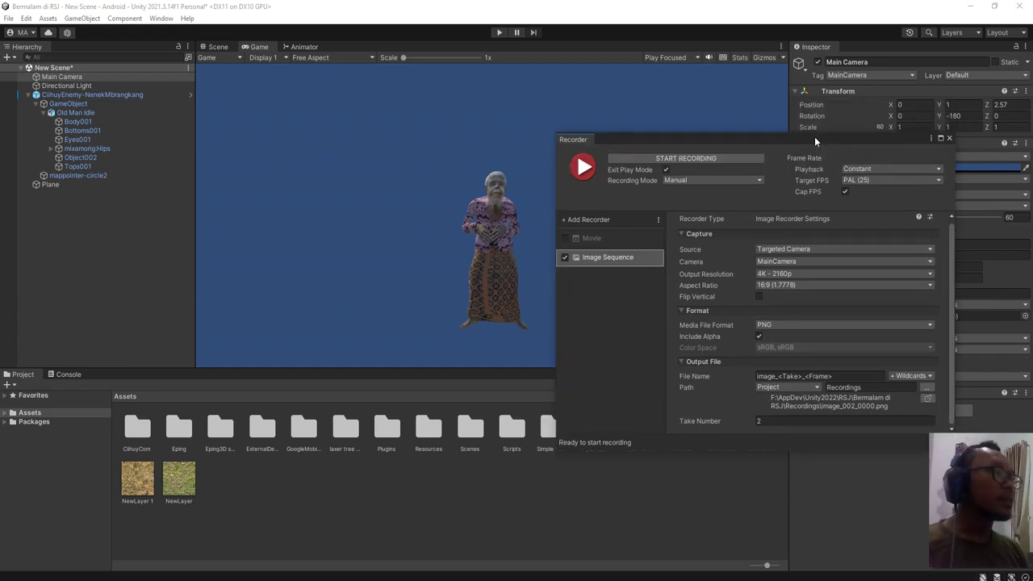